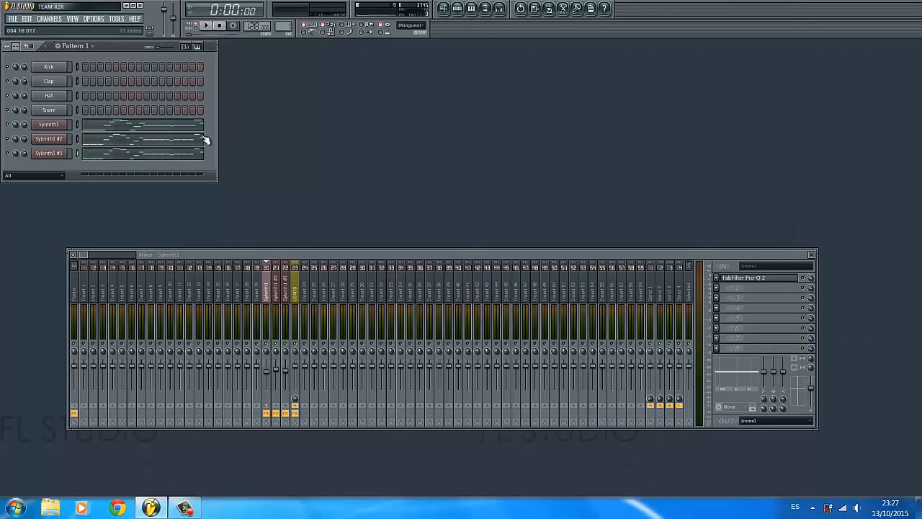
Open the Sylenth1 melody in the piano roll, clear the mixer from view, and play the pattern
click(142, 126)
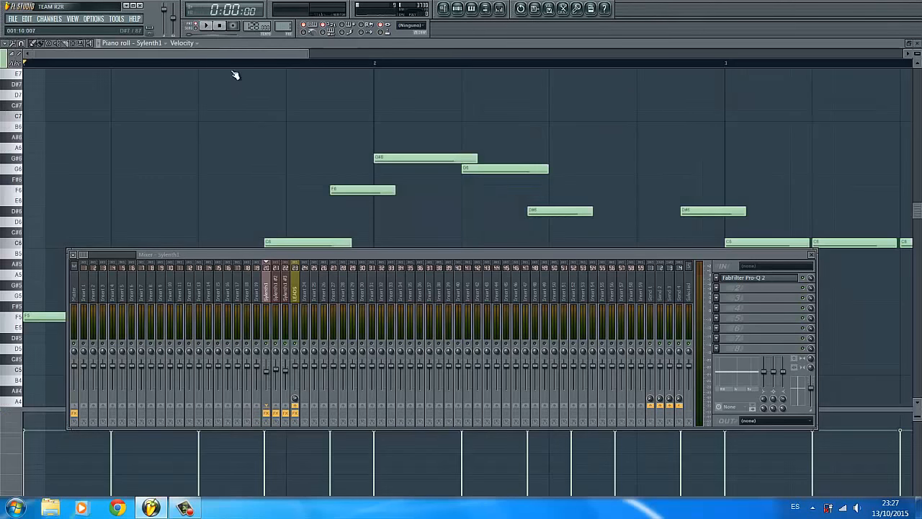
drag(311, 253, 386, 349)
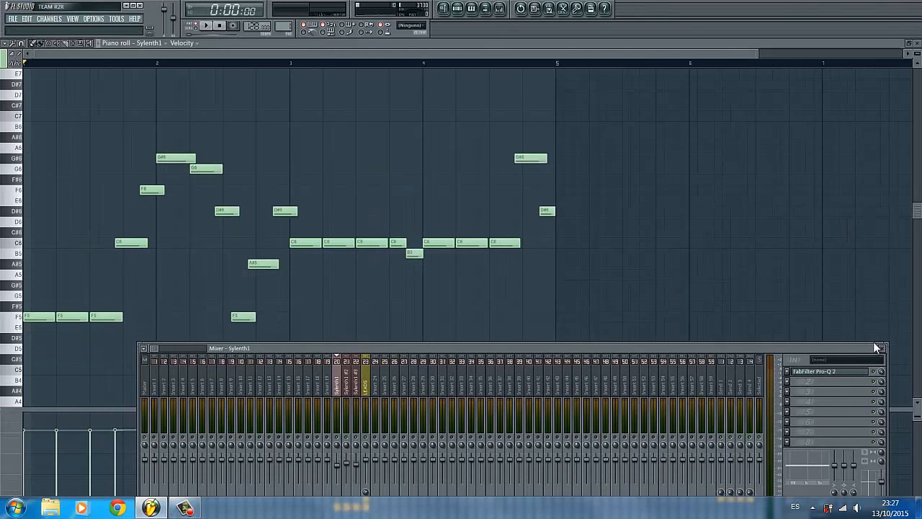
click(881, 351)
click(908, 42)
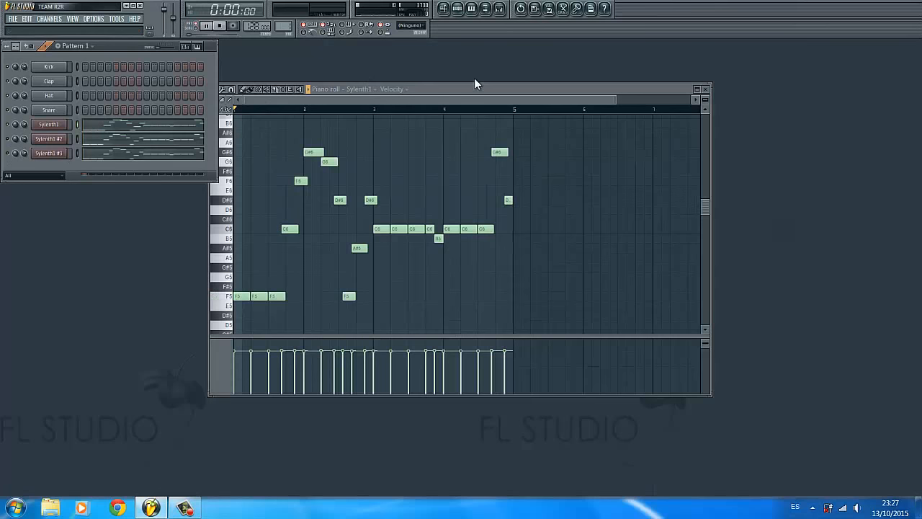
key(space)
drag(496, 88, 510, 72)
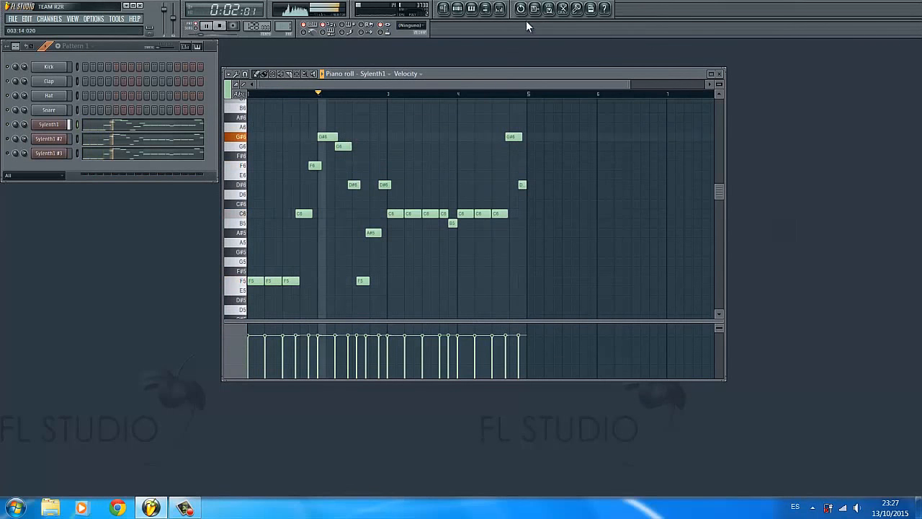
Turn off the mixer's Detached option, and close both the mixer and the piano roll
key(F9)
click(142, 348)
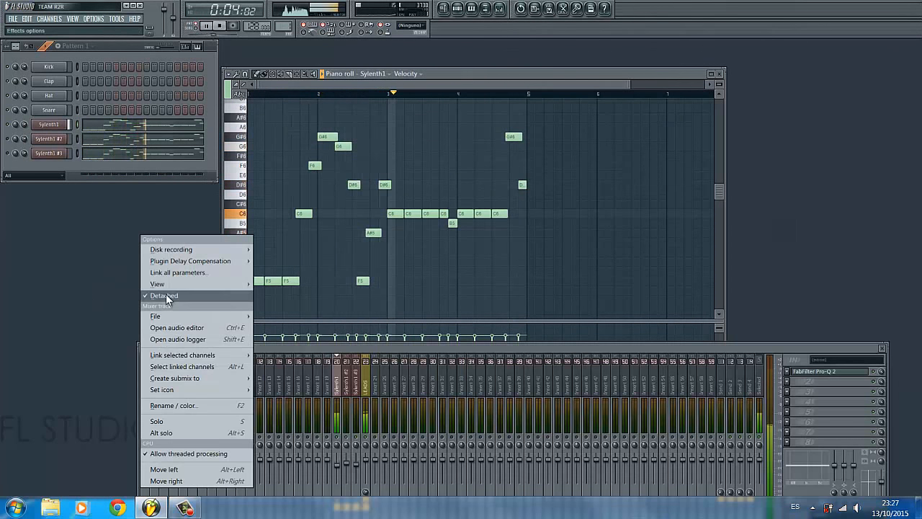
click(166, 296)
click(888, 349)
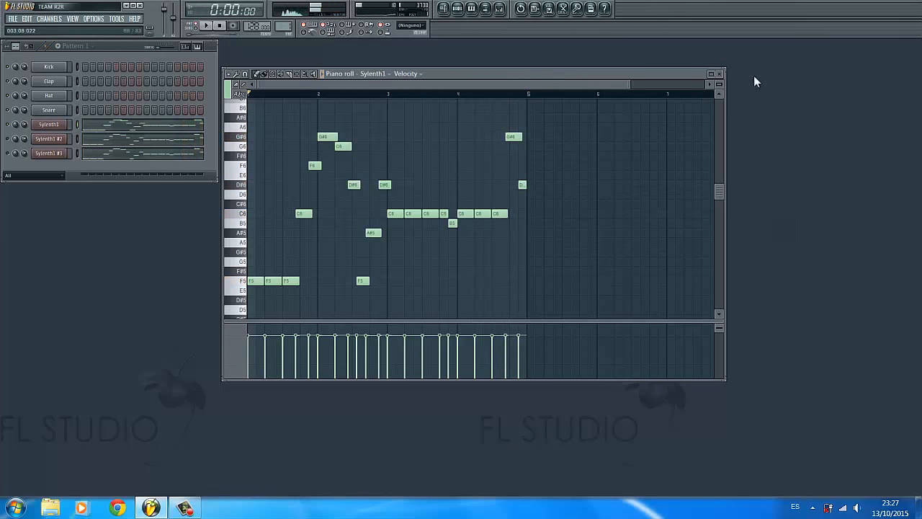
click(719, 73)
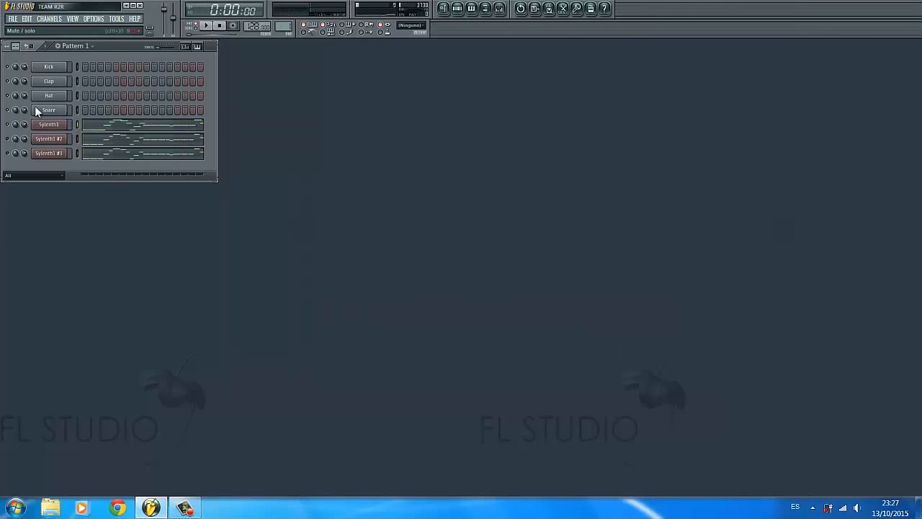
Play the pattern to audition the Sylenth1 layers individually, including Sylenth1 #3 on its own
key(space)
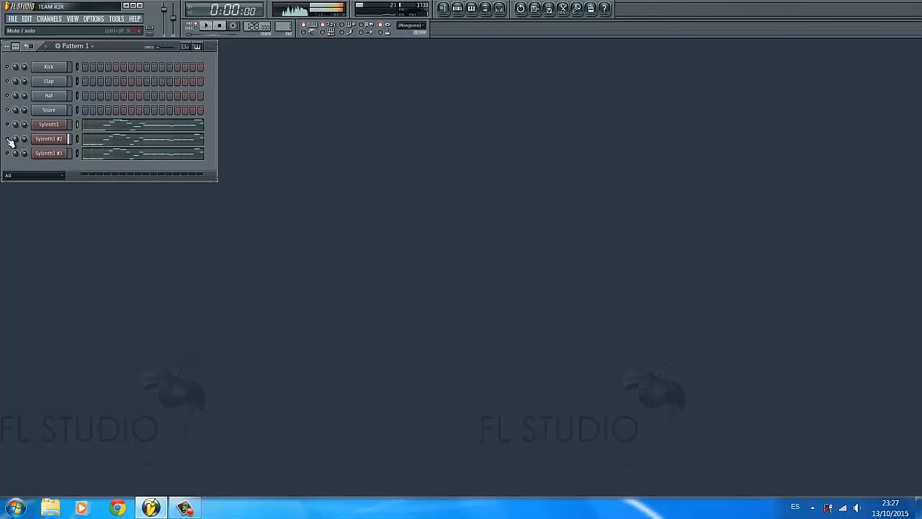
click(9, 154)
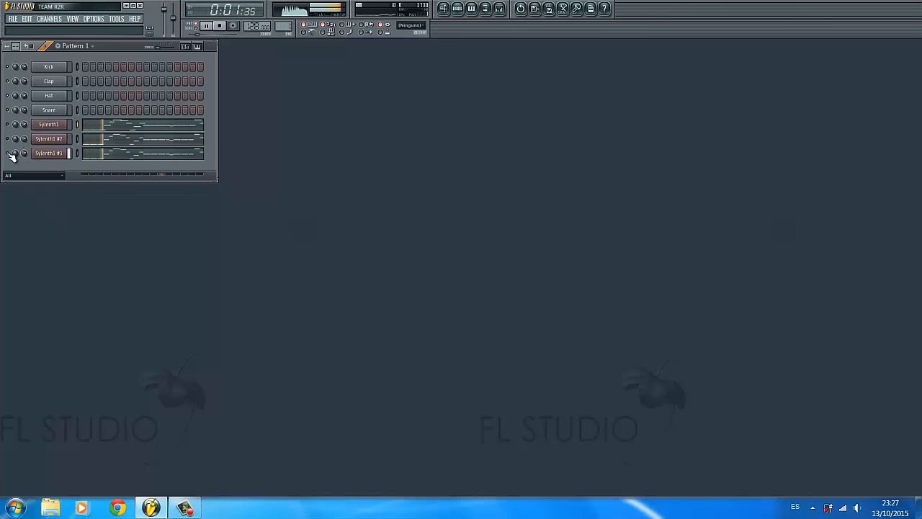
key(space)
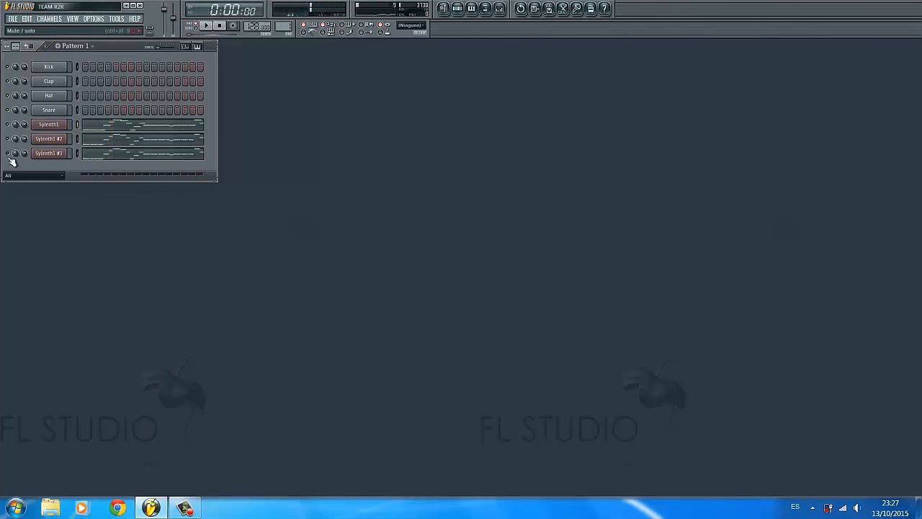
Reopen the mixer and inspect the FabFilter Pro-Q 2 equalizers on the Sylenth1 and Sylenth1 #2 tracks
click(500, 8)
drag(368, 350, 317, 235)
click(756, 254)
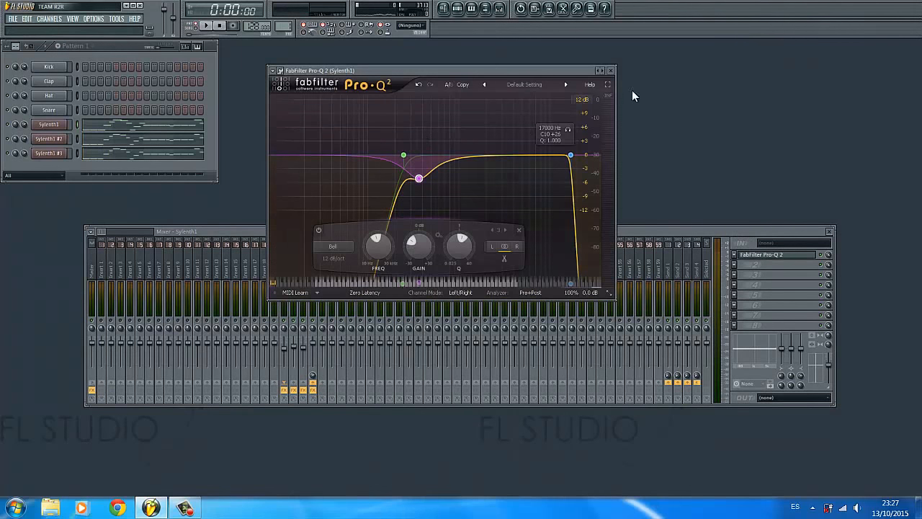
click(610, 70)
click(298, 266)
click(758, 255)
click(610, 70)
Inspect the ValhallaVintageVerb settings on the LEADS mixer track
click(313, 272)
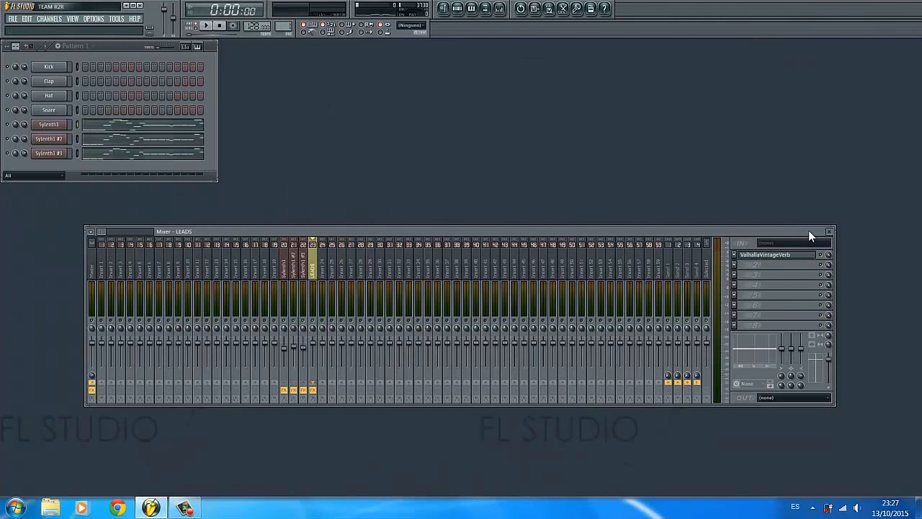
click(788, 257)
click(615, 69)
Load iZotope Ozone 5 Imager into the second effect slot of the LEADS track and position its window clear of the effect slots
click(735, 266)
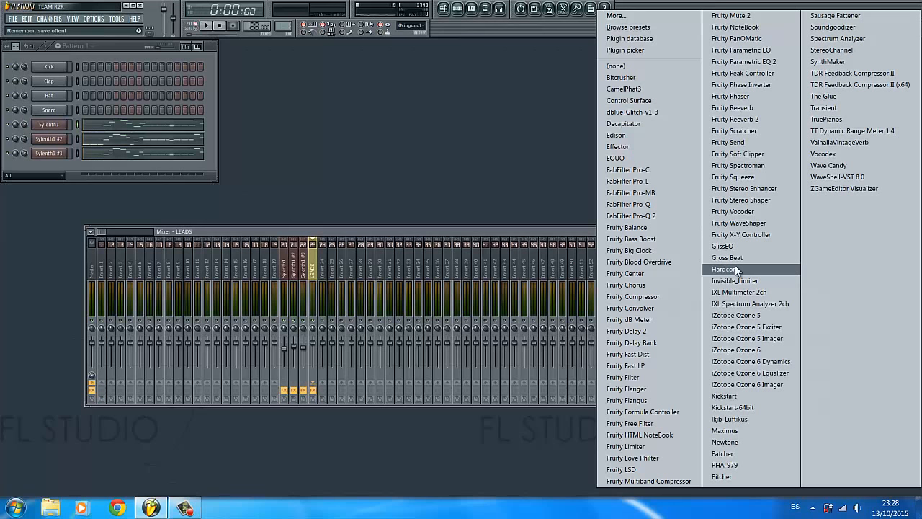
click(748, 339)
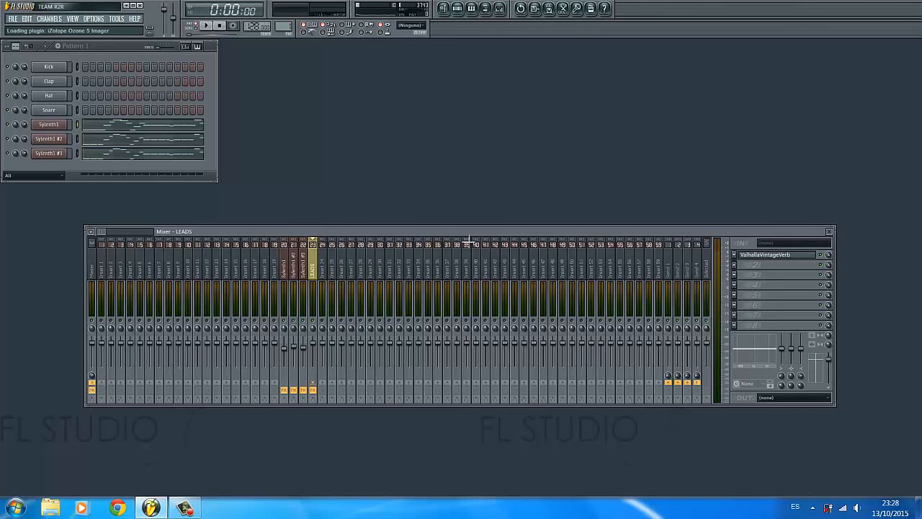
drag(378, 136, 594, 71)
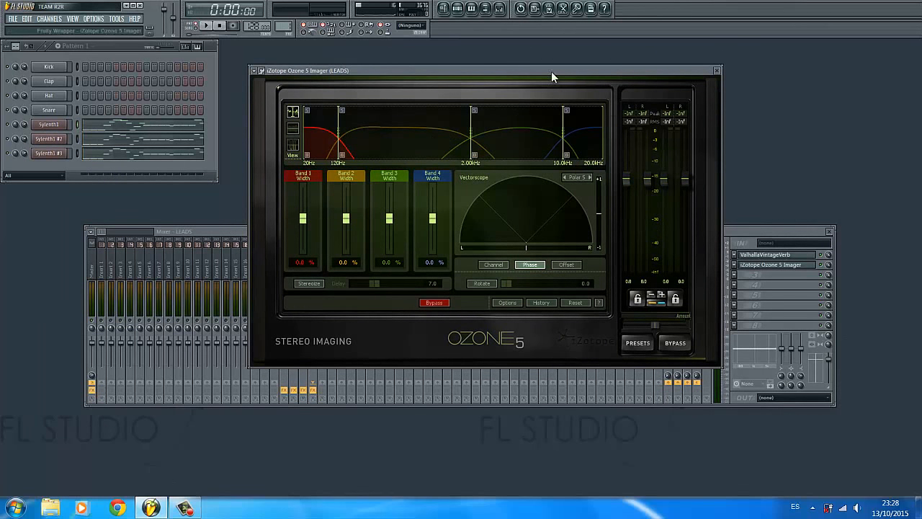
drag(551, 71, 517, 66)
drag(428, 69, 434, 69)
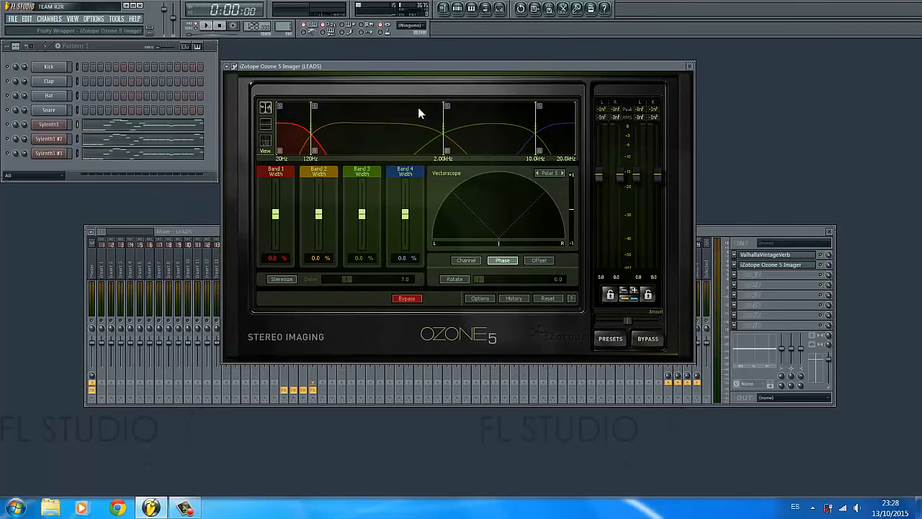
Run Learn in the LEADS Imager while the pattern plays to set its band crossovers, and stop playback
right_click(396, 137)
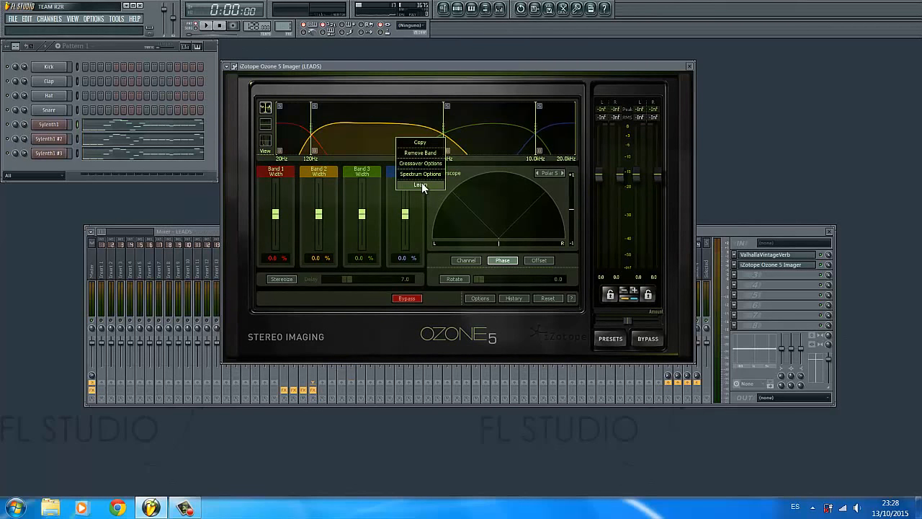
click(422, 185)
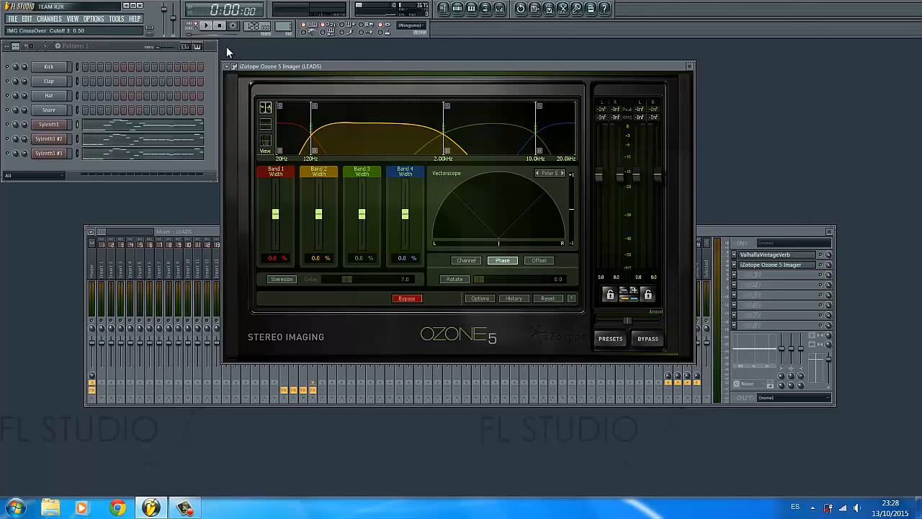
right_click(350, 127)
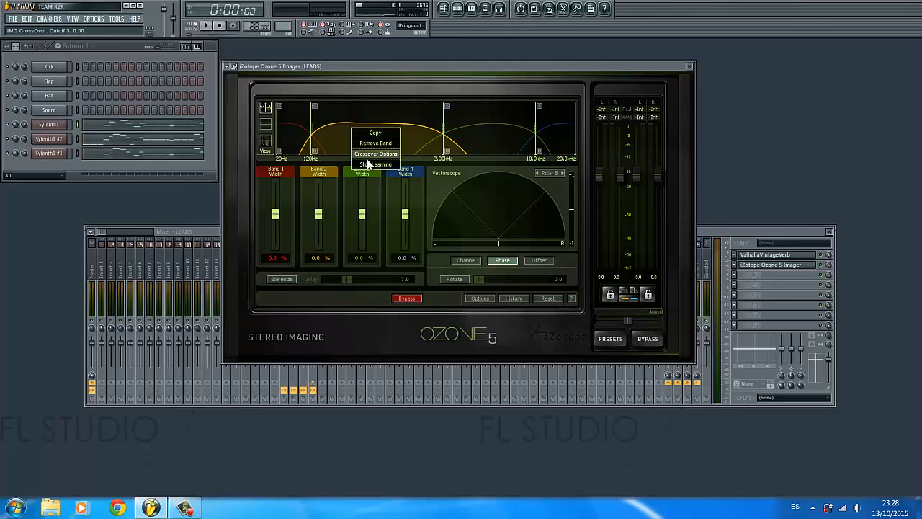
right_click(374, 141)
click(400, 191)
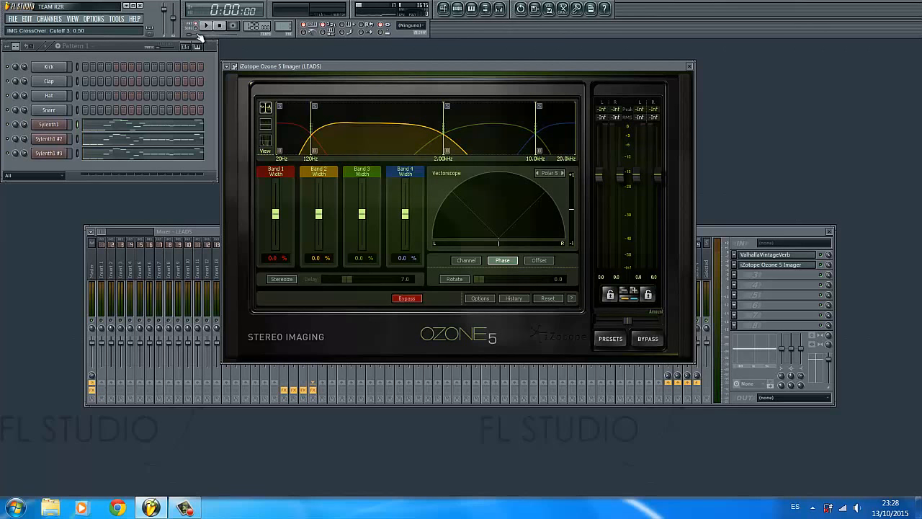
click(208, 27)
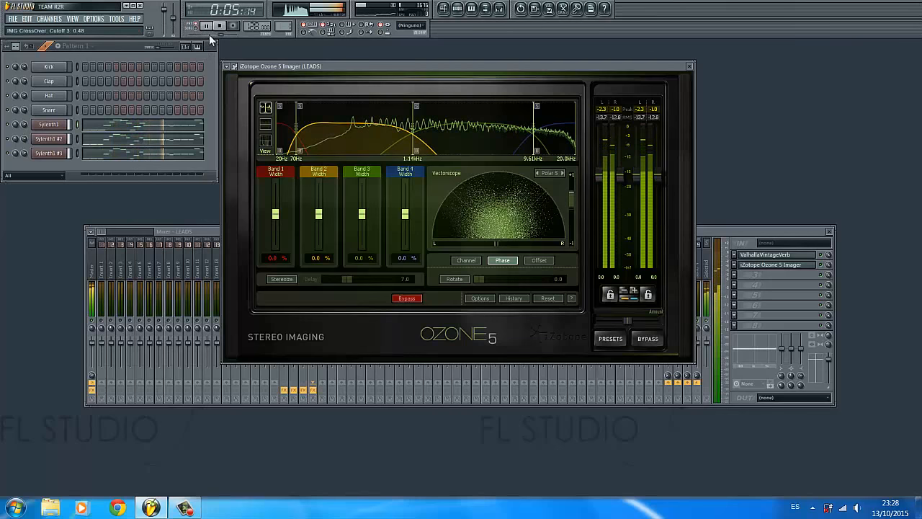
click(224, 26)
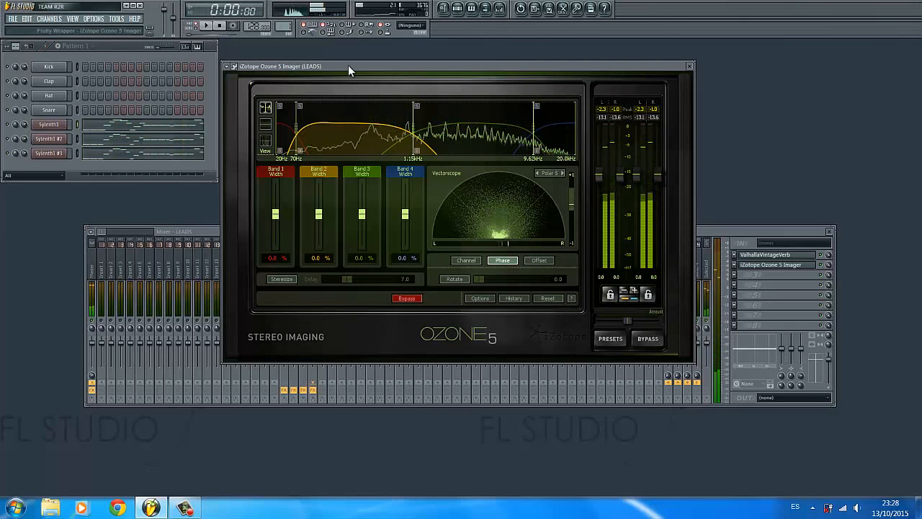
Set the Band 1 Width to -100% in the LEADS Imager
drag(383, 61, 381, 51)
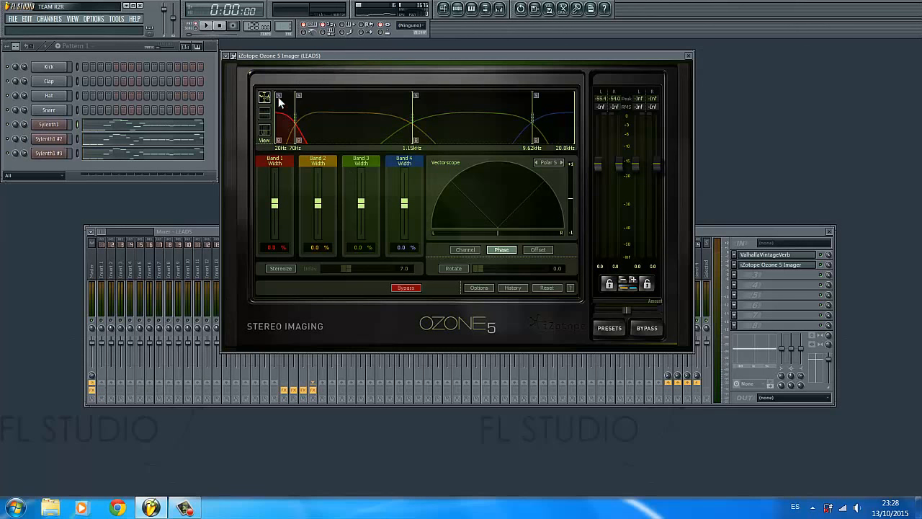
drag(274, 203, 274, 234)
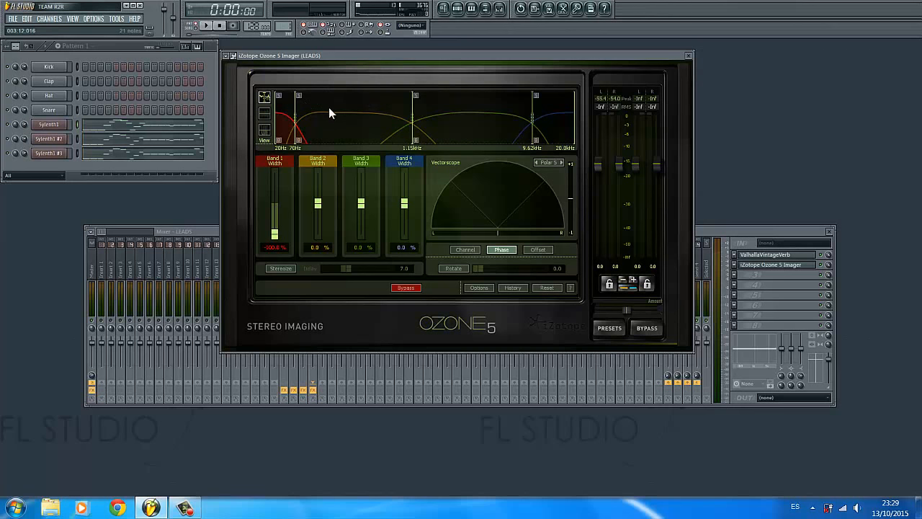
drag(366, 57, 372, 58)
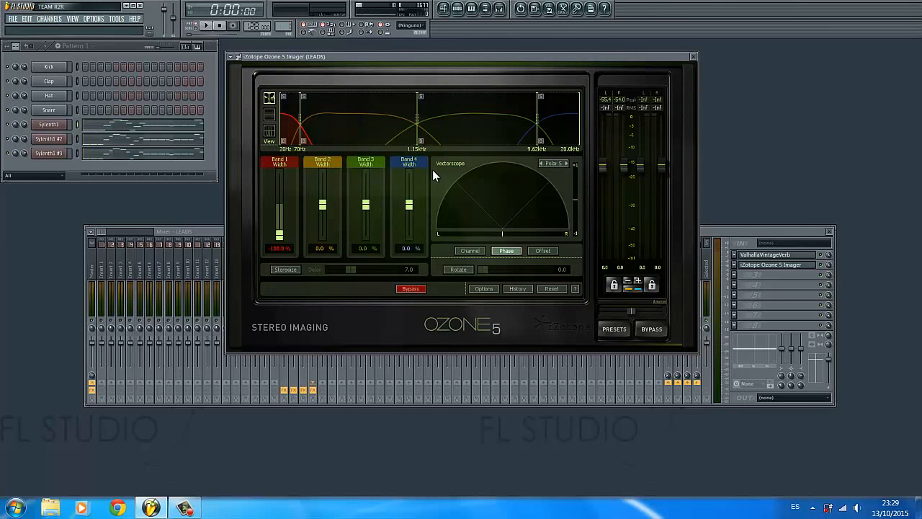
drag(351, 57, 383, 56)
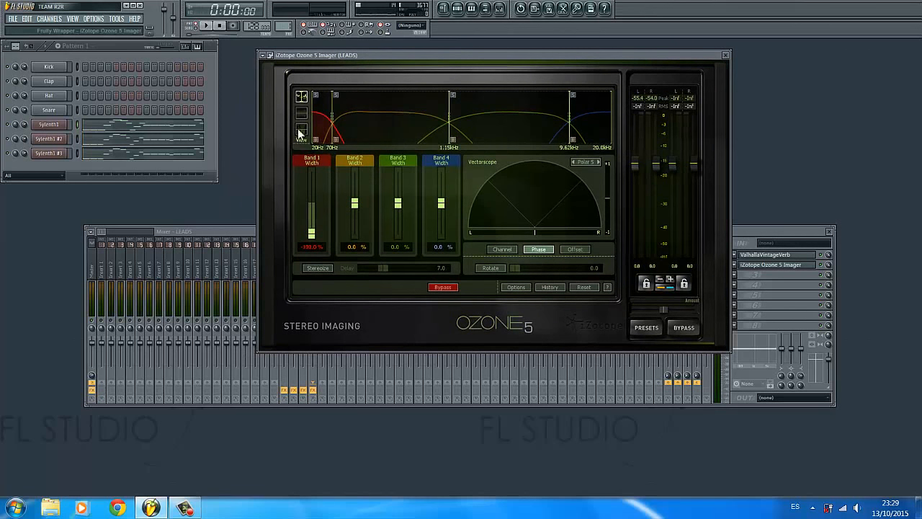
Load iZotope Ozone 5 Imager into the second effect slot of the Sylenth1 mixer track
drag(213, 237, 219, 271)
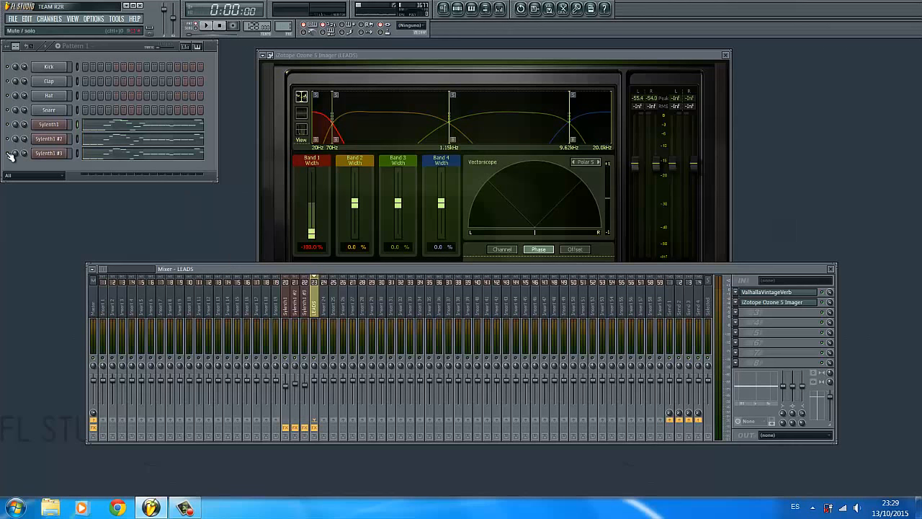
click(285, 317)
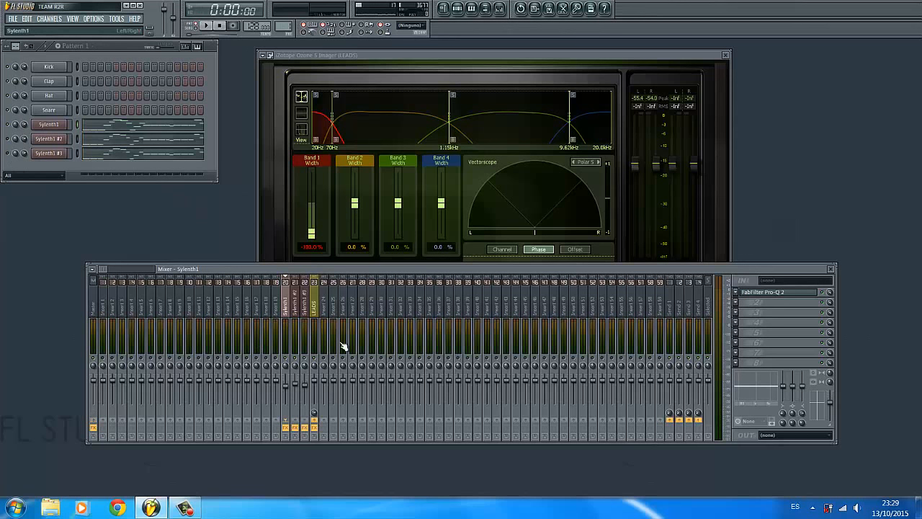
click(735, 310)
click(752, 341)
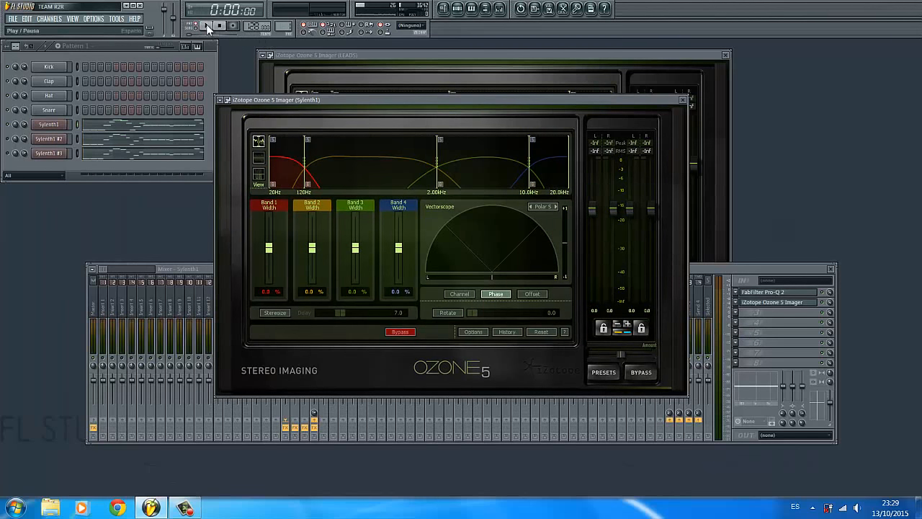
Run Learn on the Sylenth1 Imager's crossovers during playback, show its Channel options, and stop the pattern
click(208, 27)
right_click(366, 154)
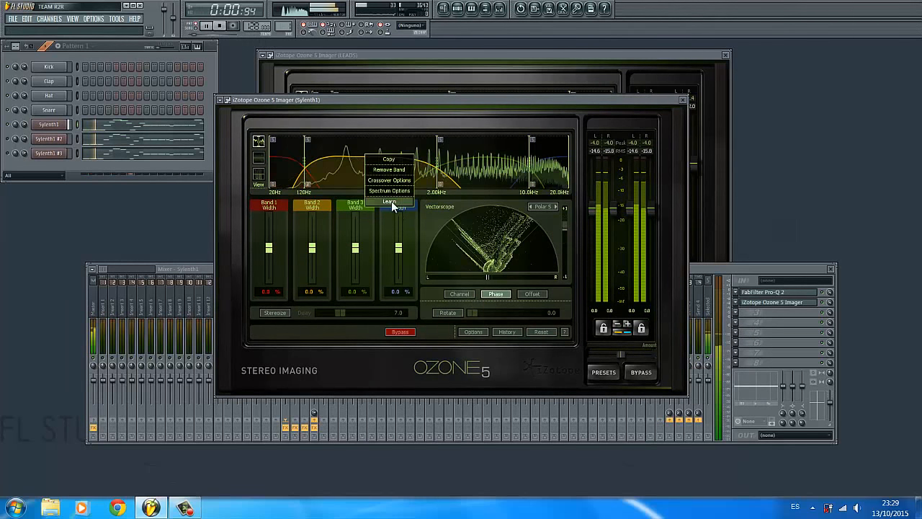
click(392, 204)
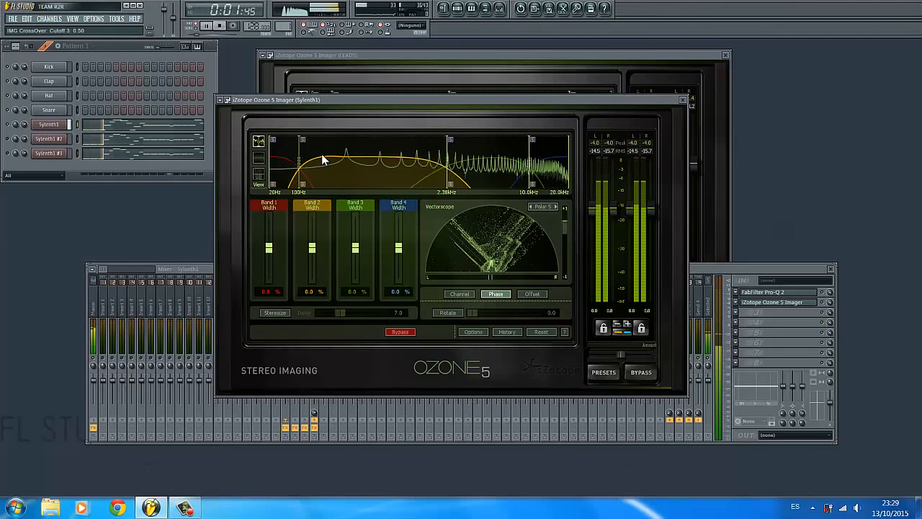
click(464, 294)
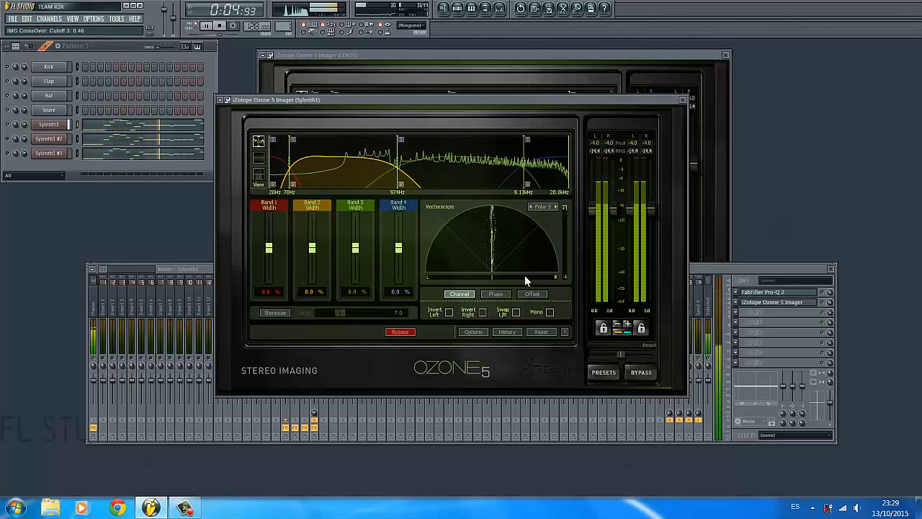
click(220, 26)
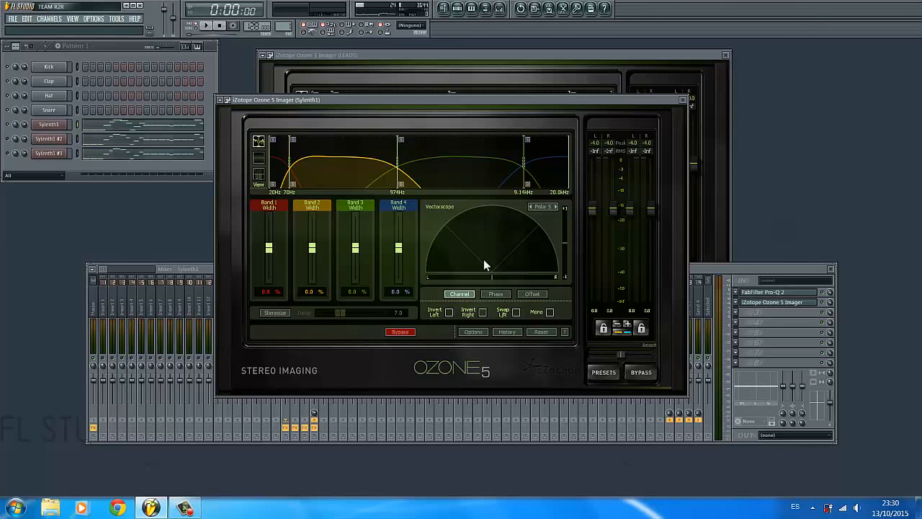
Replay the pattern to examine the Sylenth1 layer's stereo image in the Imager's vectorscope, and stop playback
click(205, 25)
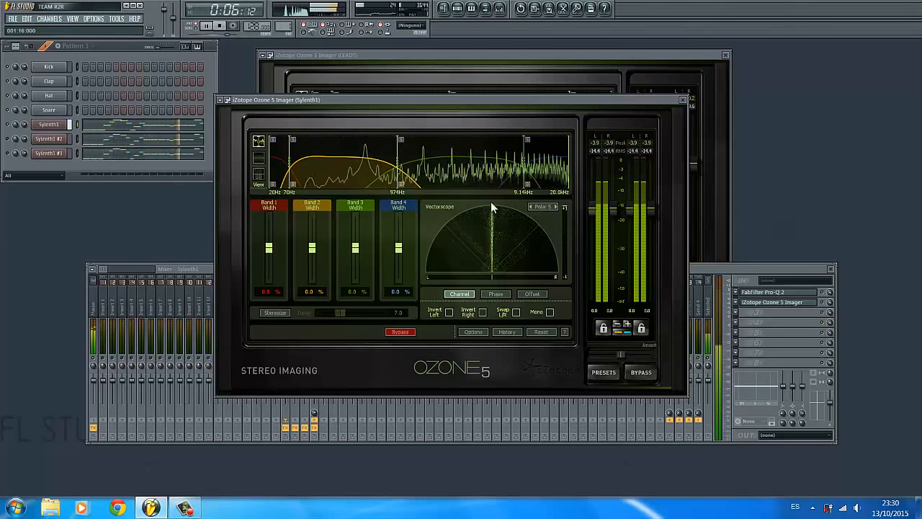
key(space)
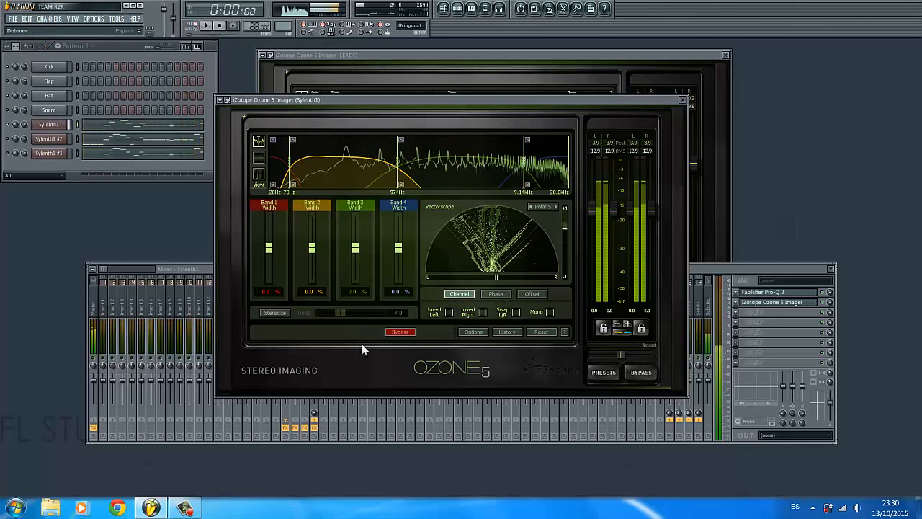
Set the Sylenth1 Imager's Band 1 Width to -100% and Bands 2, 3 and 4 to 100%, and audition the pattern
drag(313, 257, 355, 216)
drag(405, 260, 406, 172)
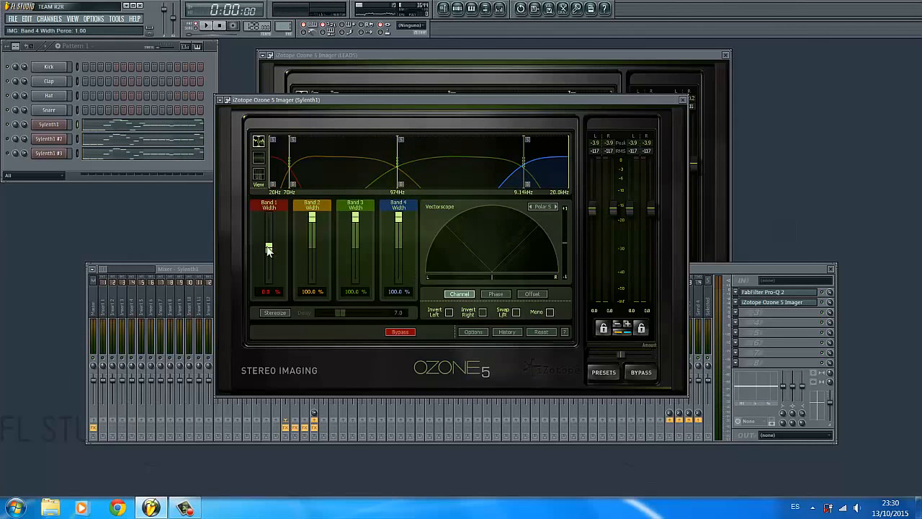
drag(268, 249, 274, 302)
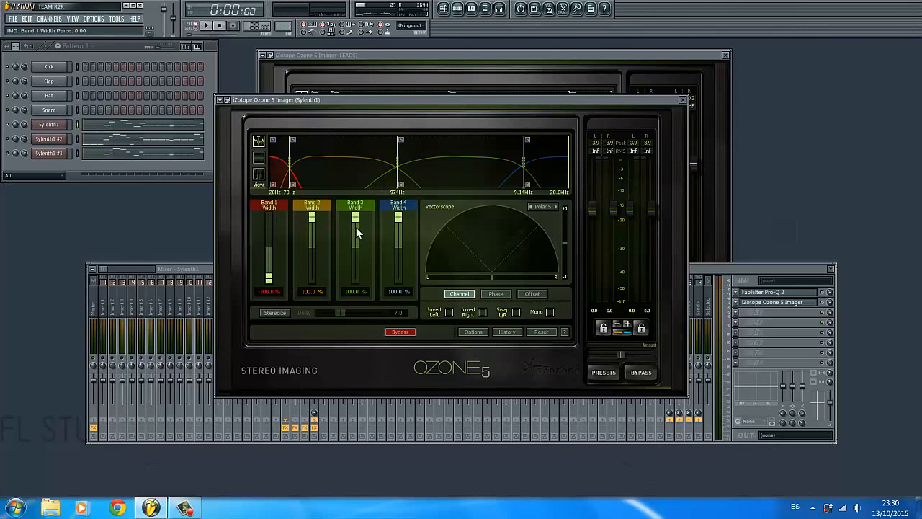
click(210, 26)
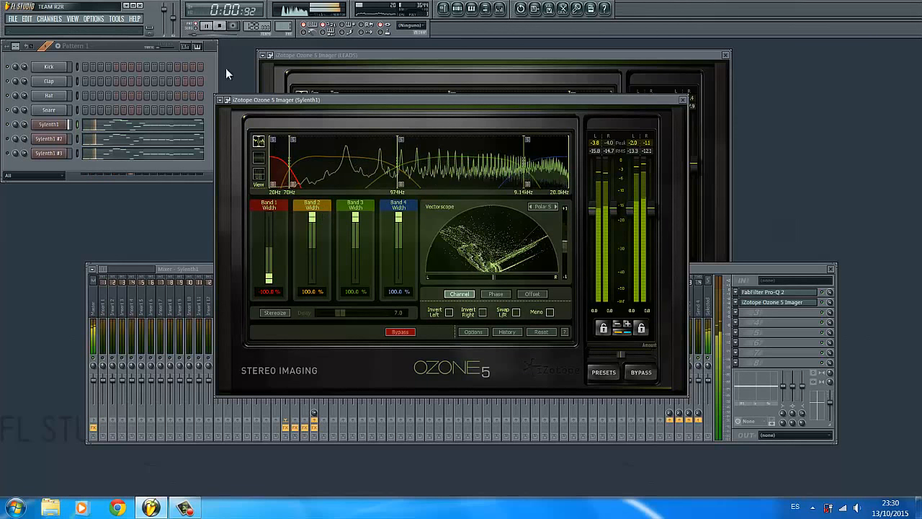
key(space)
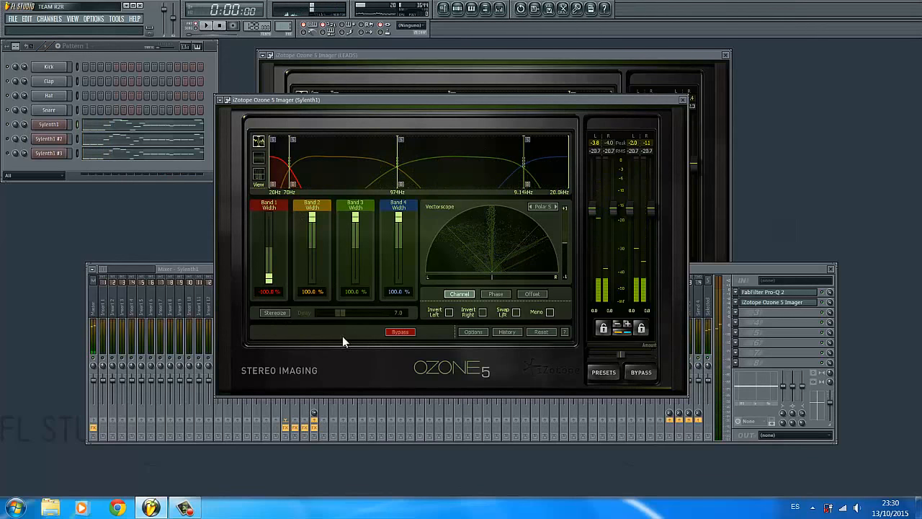
Enable Stereoize with a Delay of 20.0 in the Sylenth1 Imager and start pattern playback
drag(381, 99, 375, 61)
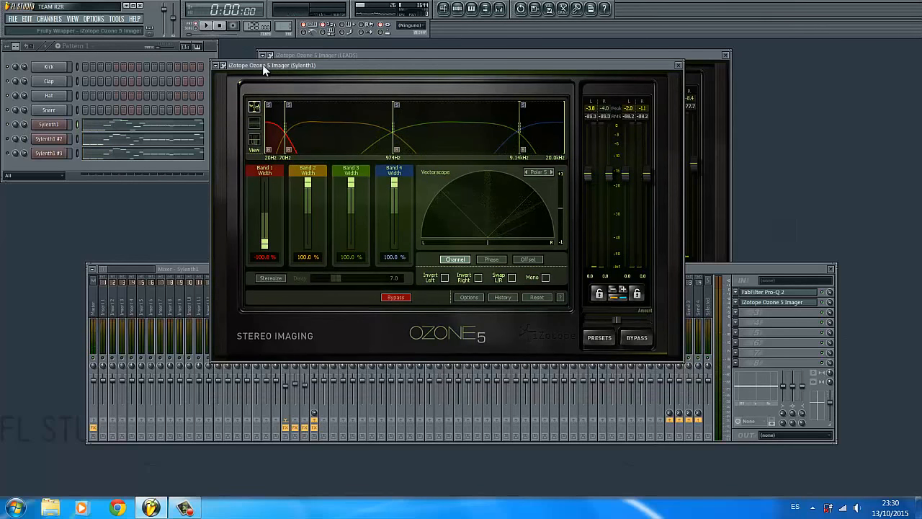
click(267, 275)
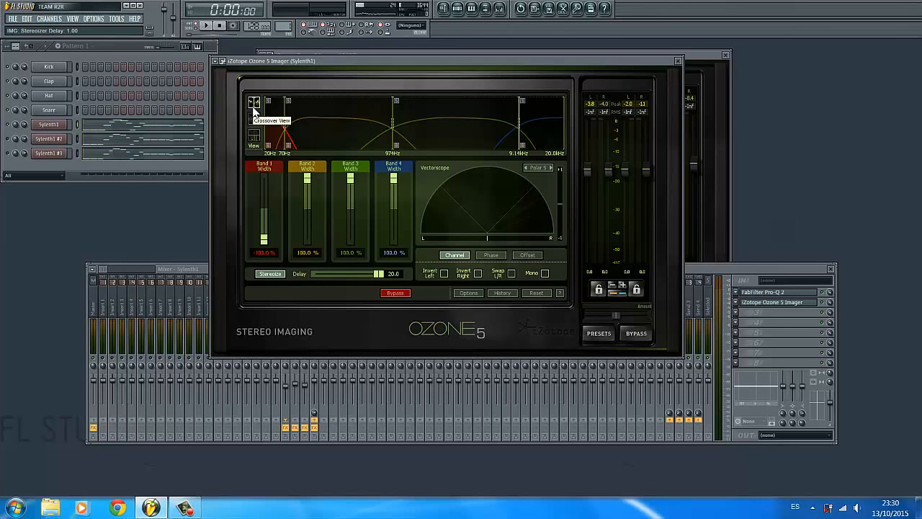
key(space)
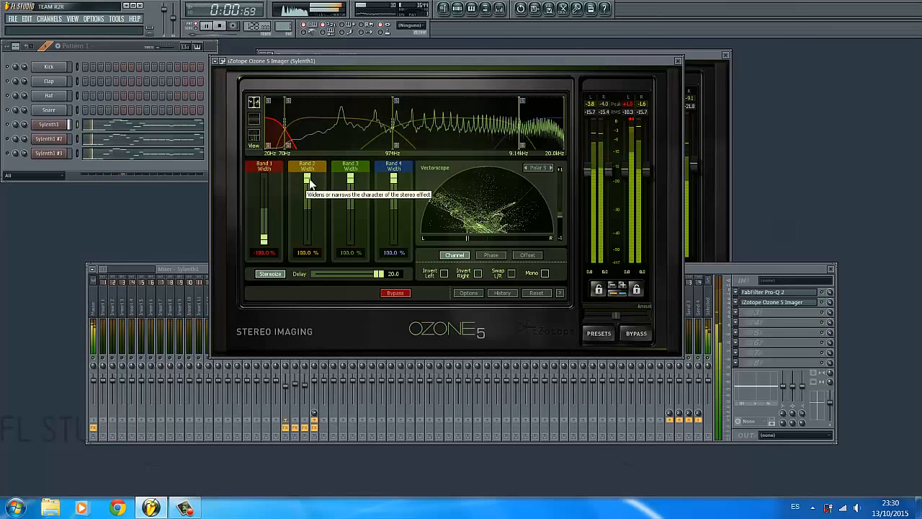
Reset the Band 2, Band 3 and Band 4 Widths to 0% in the Sylenth1 Imager and stop playback
double_click(307, 180)
double_click(350, 179)
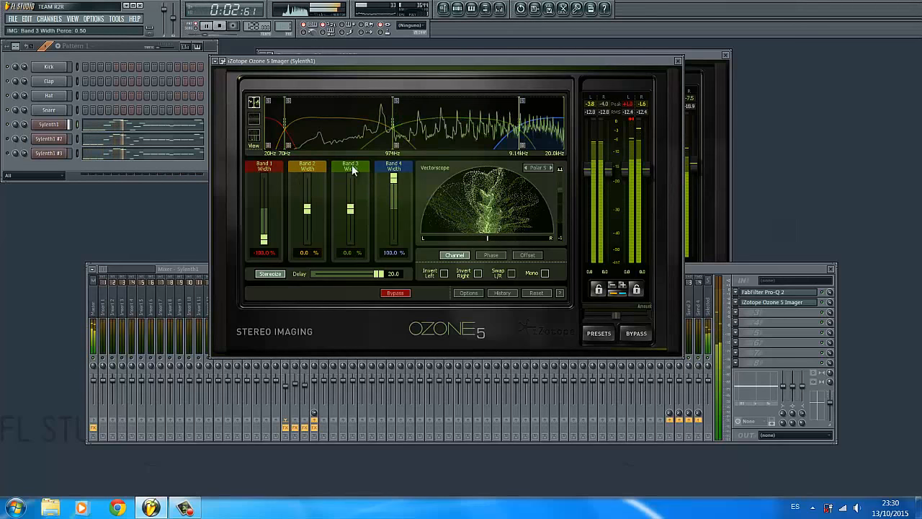
click(223, 28)
double_click(393, 180)
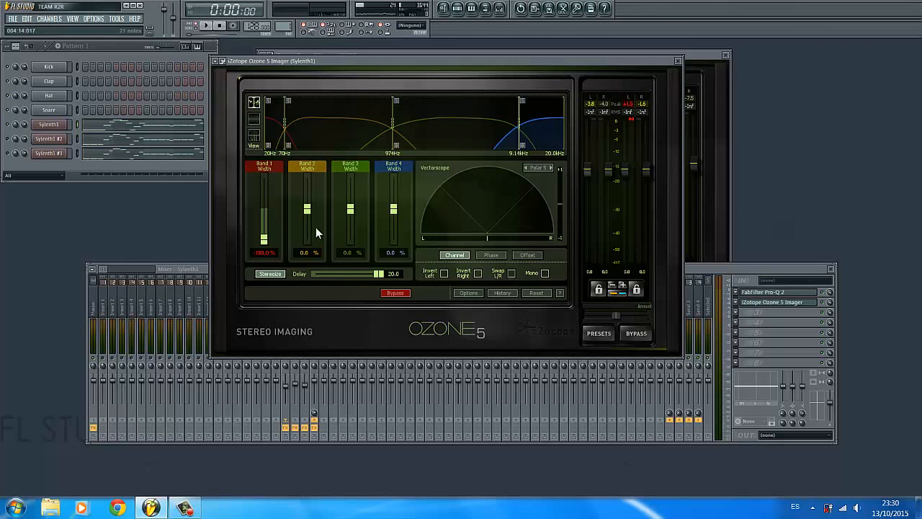
During playback, set the Sylenth1 Imager's Band 2 Width to 39.1%, Band 3 to 32.8% and Band 4 to 34.4%, and close it
drag(307, 210, 304, 204)
key(space)
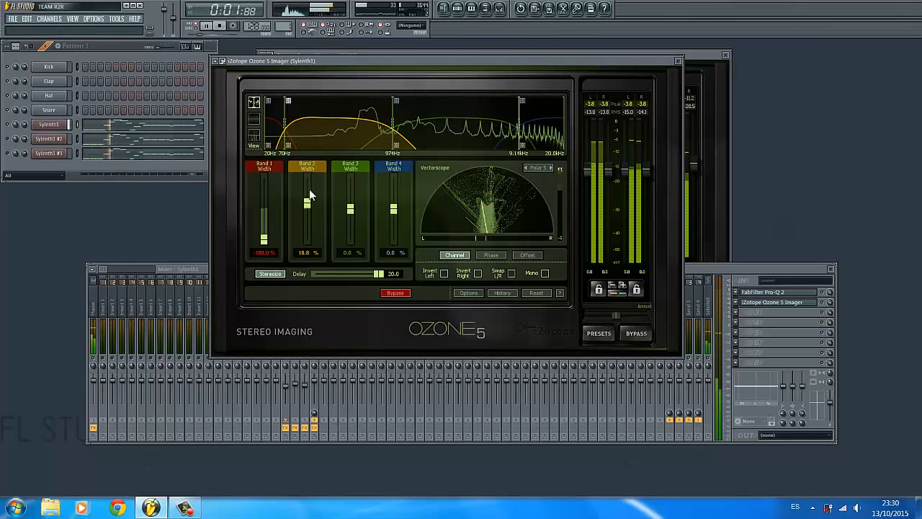
drag(307, 205, 307, 195)
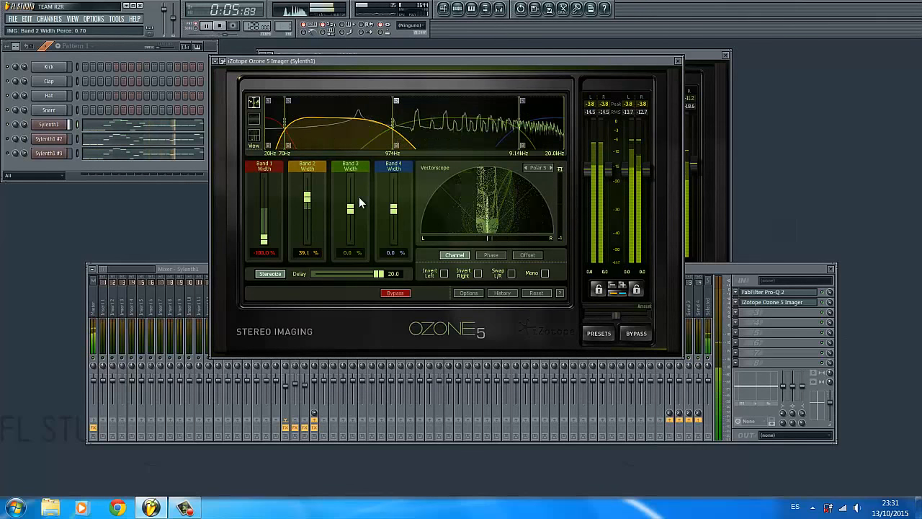
mouse_move(350, 209)
mouse_down()
mouse_move(347, 198)
mouse_move(351, 204)
mouse_up()
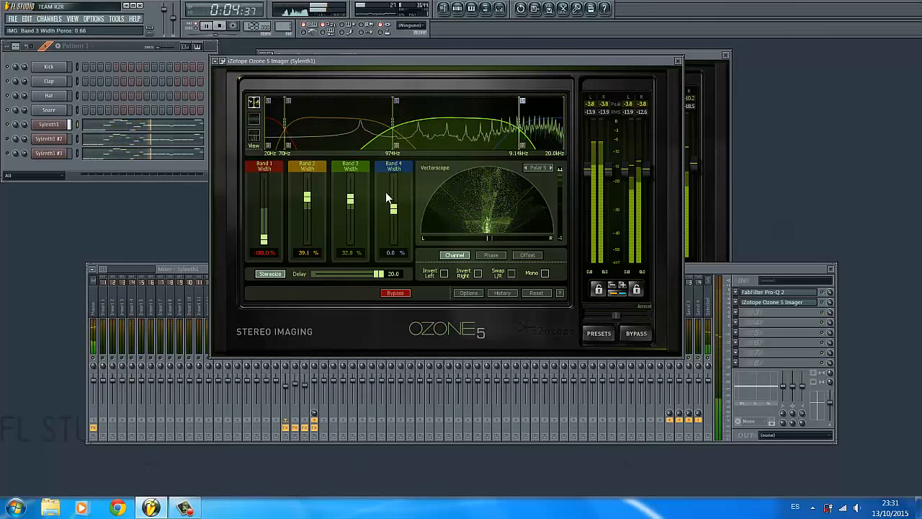
drag(394, 210, 393, 200)
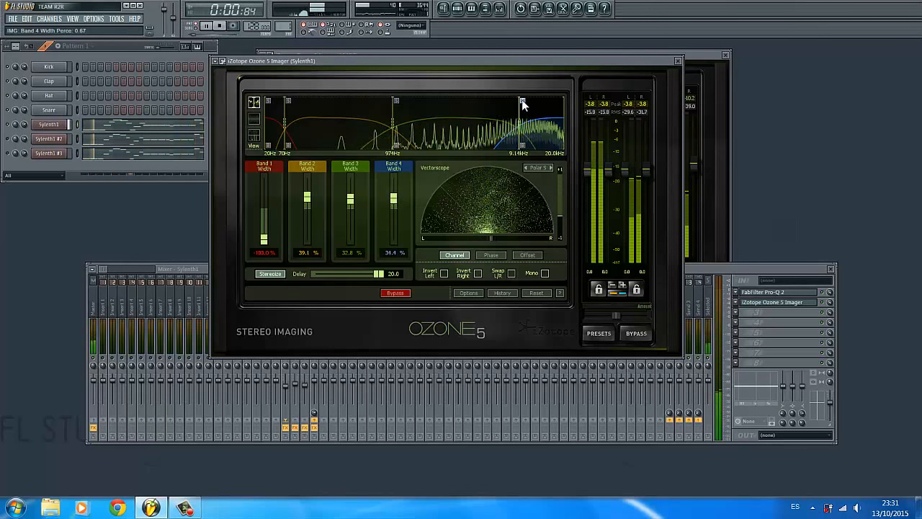
click(677, 60)
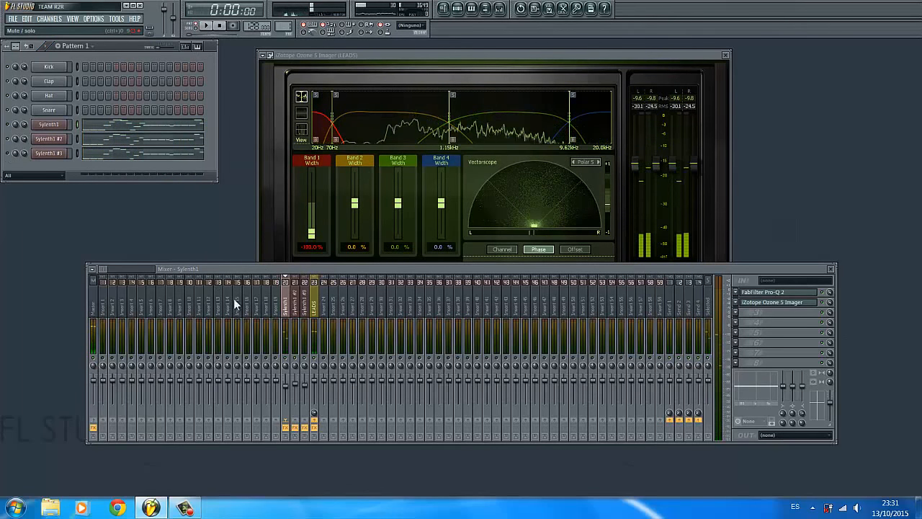
Load iZotope Ozone 5 Imager into the second effect slot of the Sylenth1 #2 mixer track
click(294, 308)
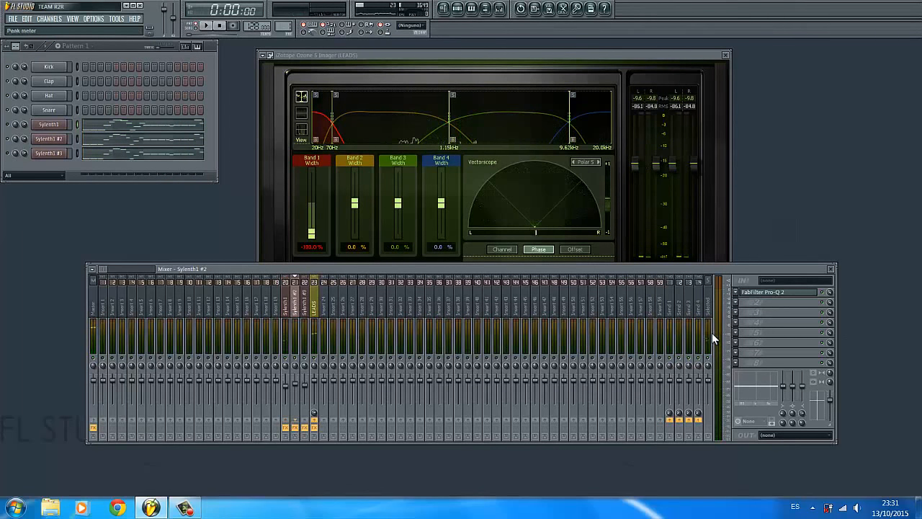
click(737, 306)
click(709, 342)
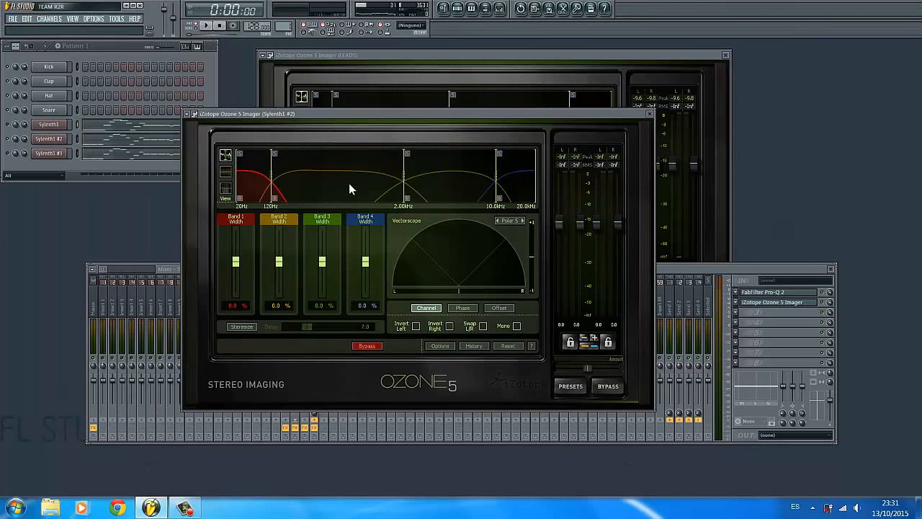
Run Learn on the Sylenth1 #2 Imager's crossovers while the pattern plays, and stop playback
right_click(349, 184)
click(372, 231)
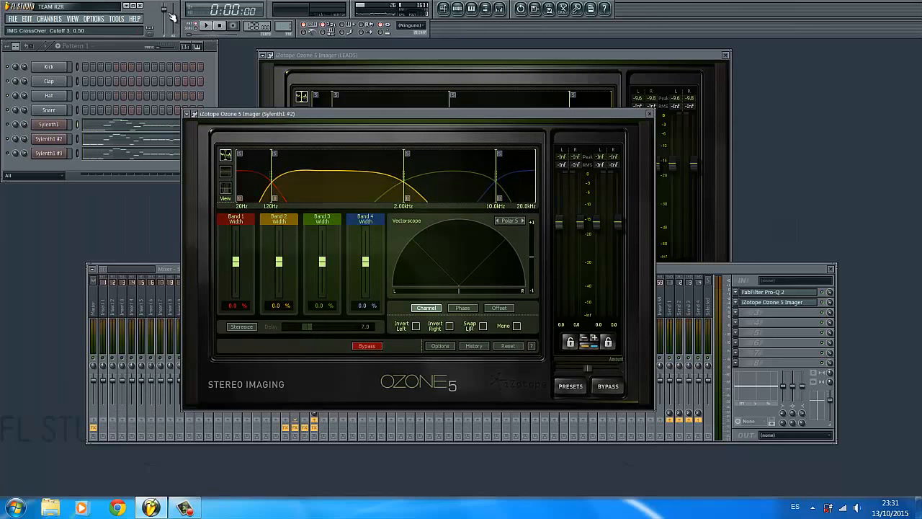
click(206, 25)
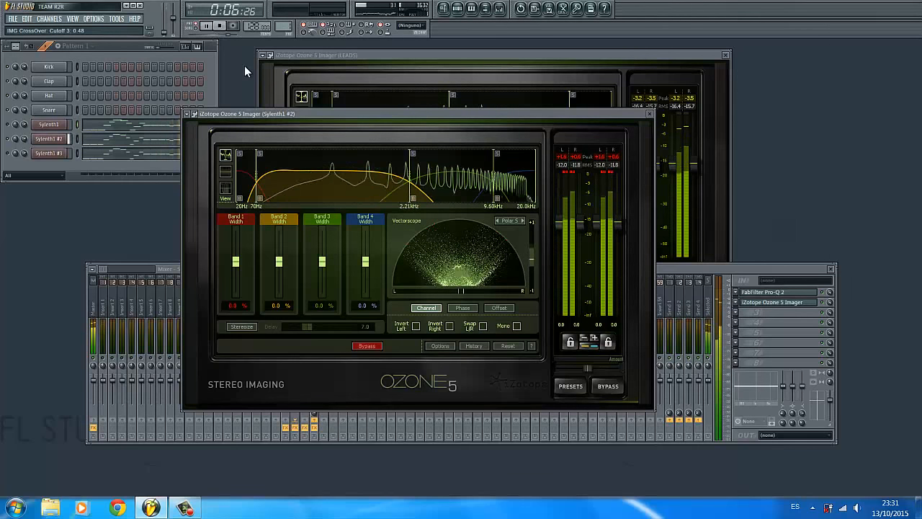
key(space)
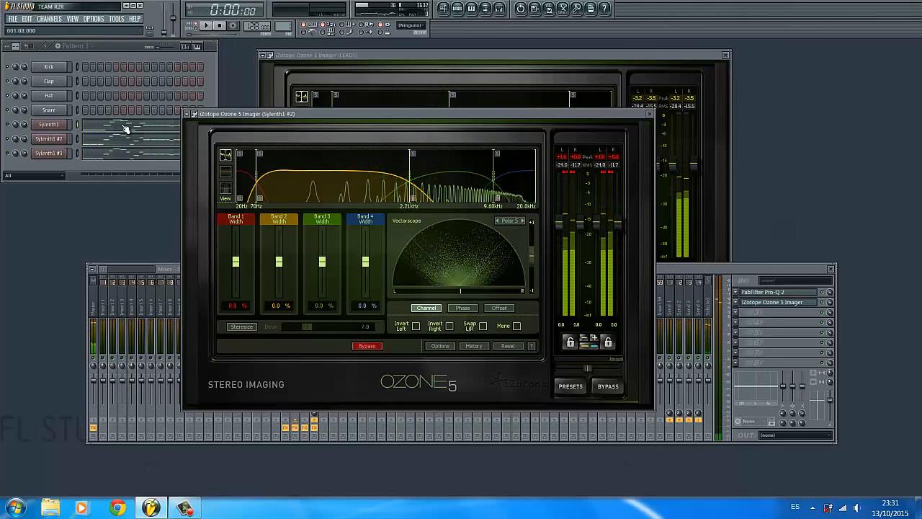
Open the Sylenth1 channel's synth window to review its lead patch, and close it with its channel settings
drag(393, 115, 460, 97)
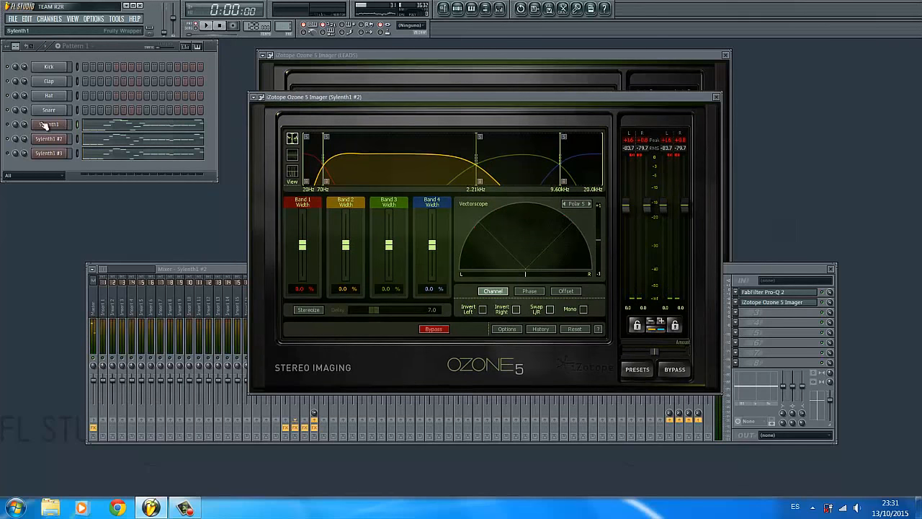
click(50, 124)
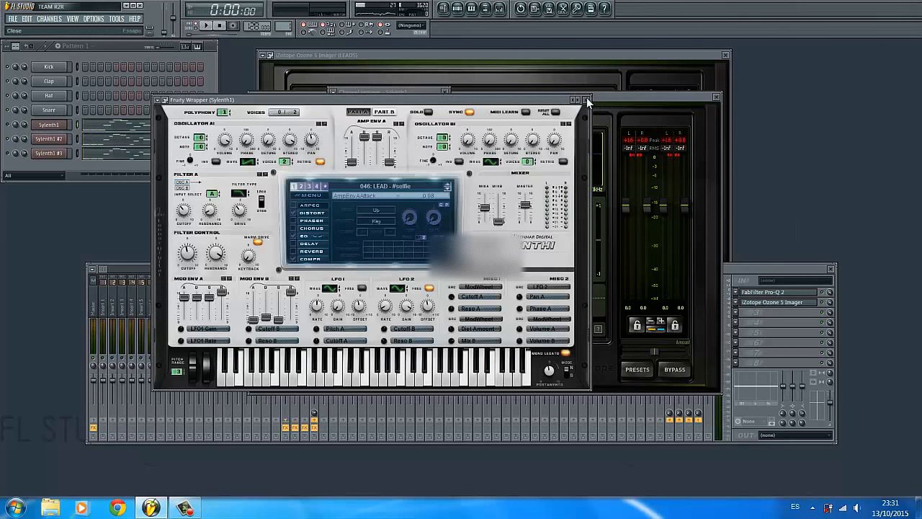
click(586, 99)
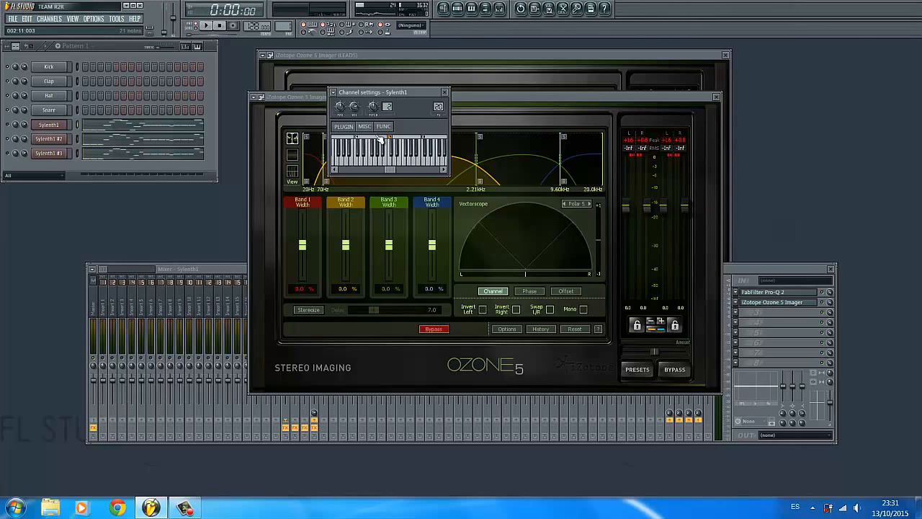
click(444, 93)
Set the Band 1 Width to -100% in the Sylenth1 #2 Imager and reset the master volume during playback
drag(439, 97, 391, 88)
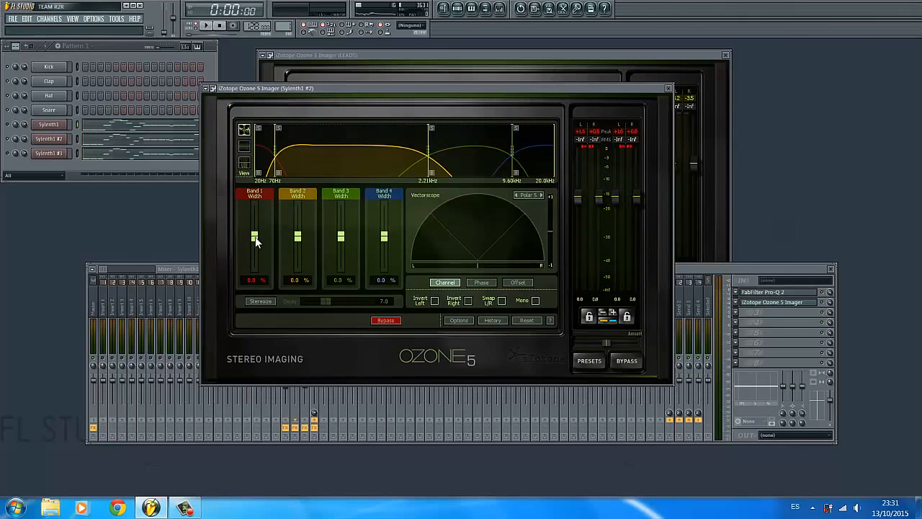
drag(255, 241, 255, 268)
click(206, 26)
right_click(168, 32)
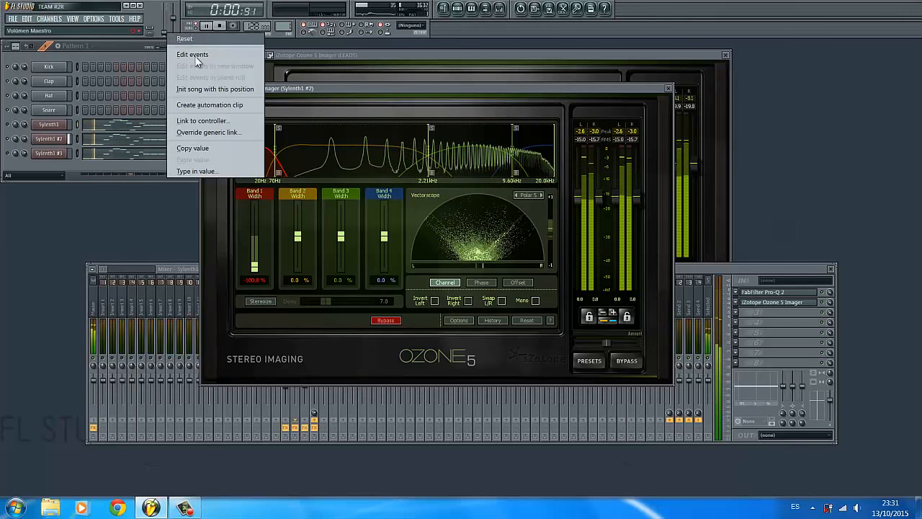
click(189, 39)
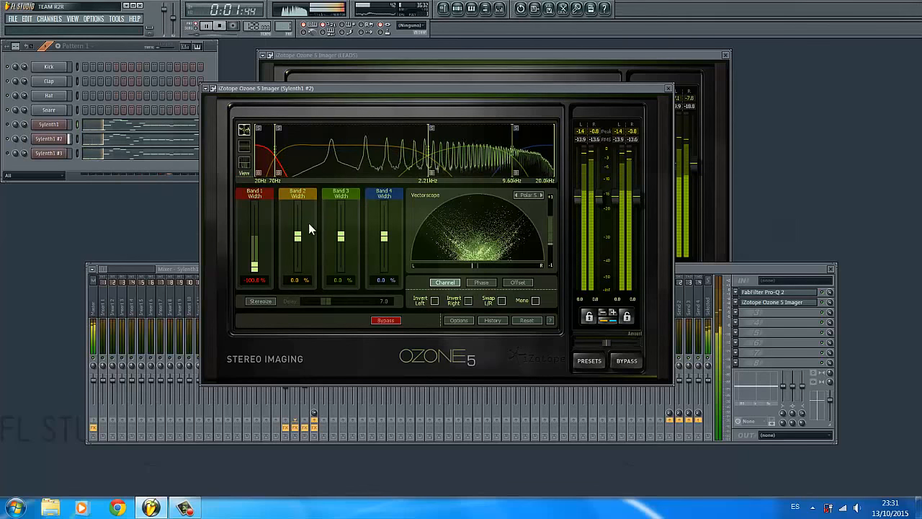
Examine the phase correlation history in the Sylenth1 #2 Imager during playback, and return to the Crossover View
click(244, 162)
drag(325, 87, 386, 104)
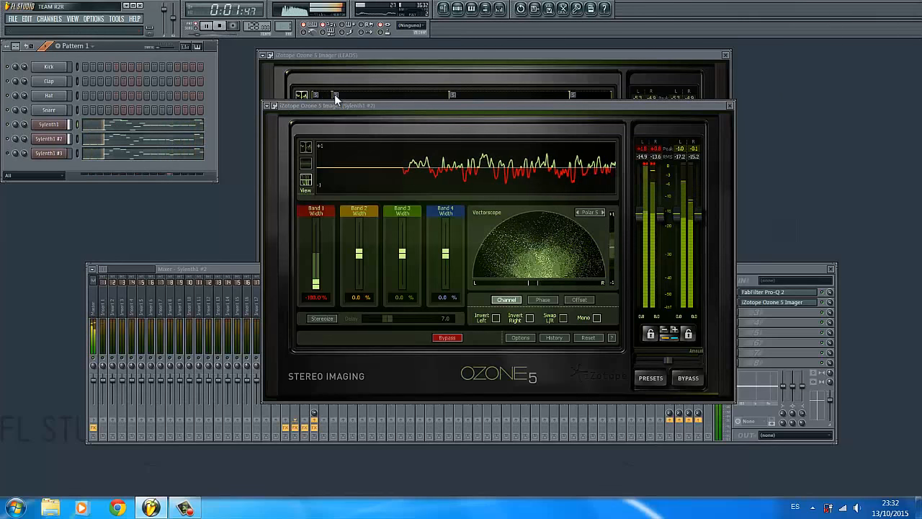
click(320, 367)
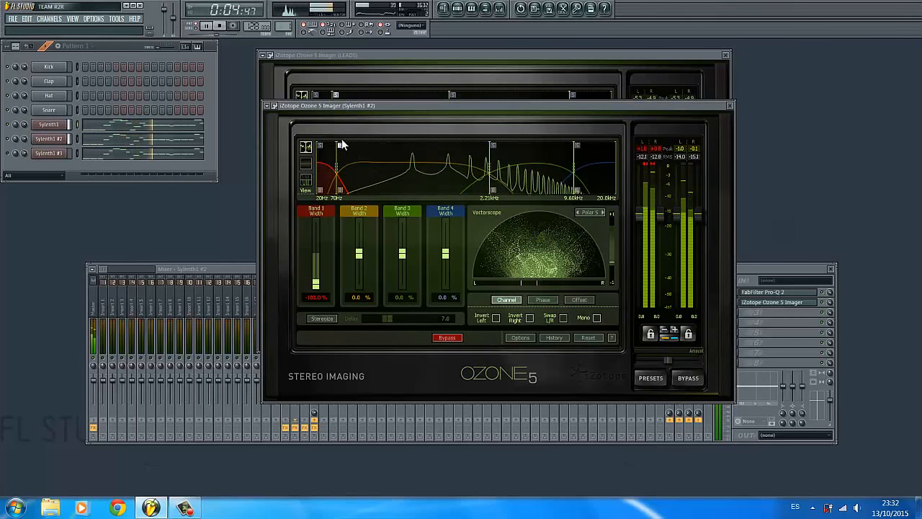
drag(366, 105, 328, 99)
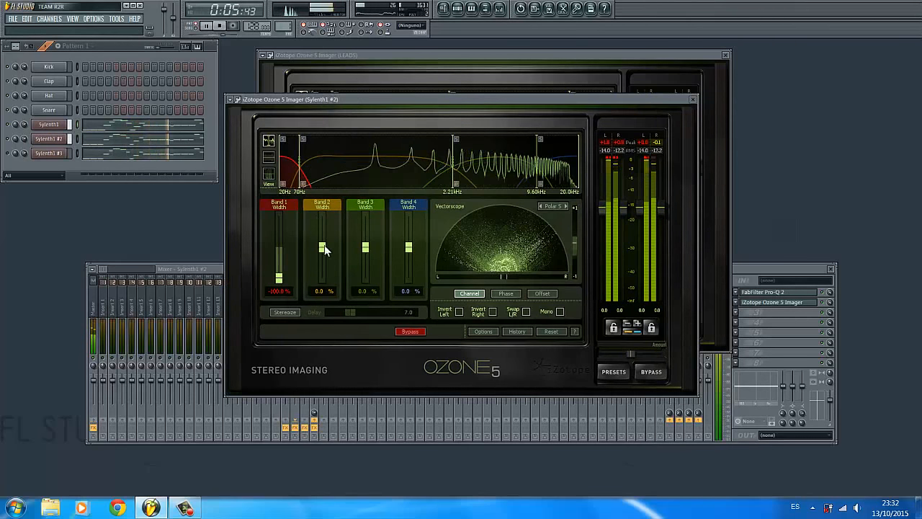
Set the Sylenth1 #2 Imager's Band 2 Width to -45.3% and check the combined layers in the LEADS Imager
mouse_move(322, 247)
mouse_down()
mouse_move(326, 301)
mouse_move(322, 261)
mouse_up()
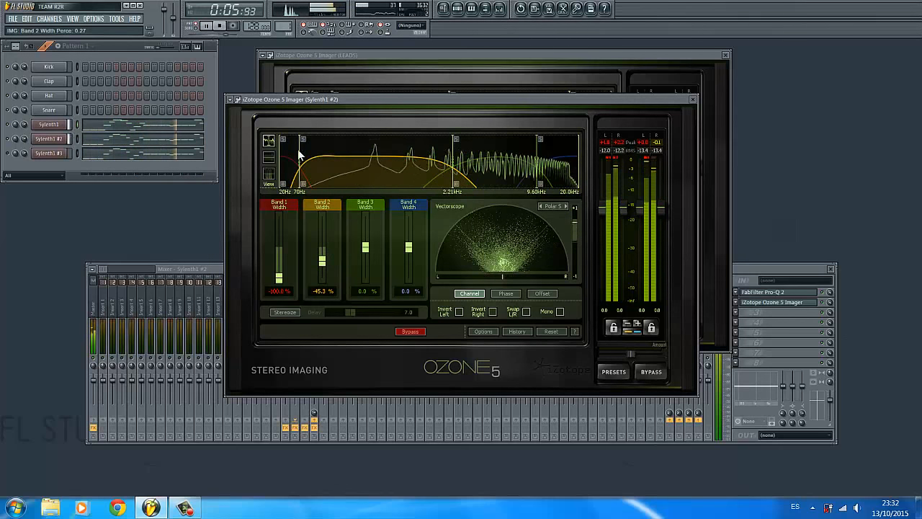
click(268, 141)
click(268, 140)
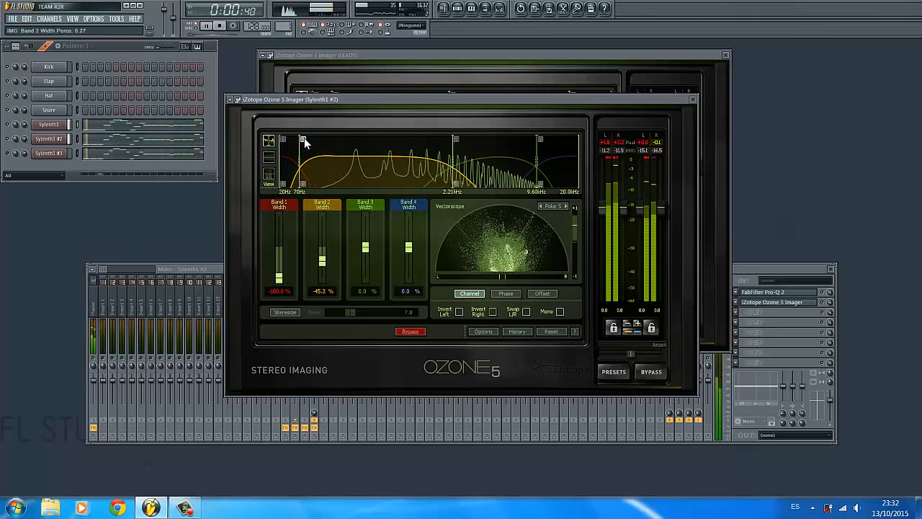
click(398, 62)
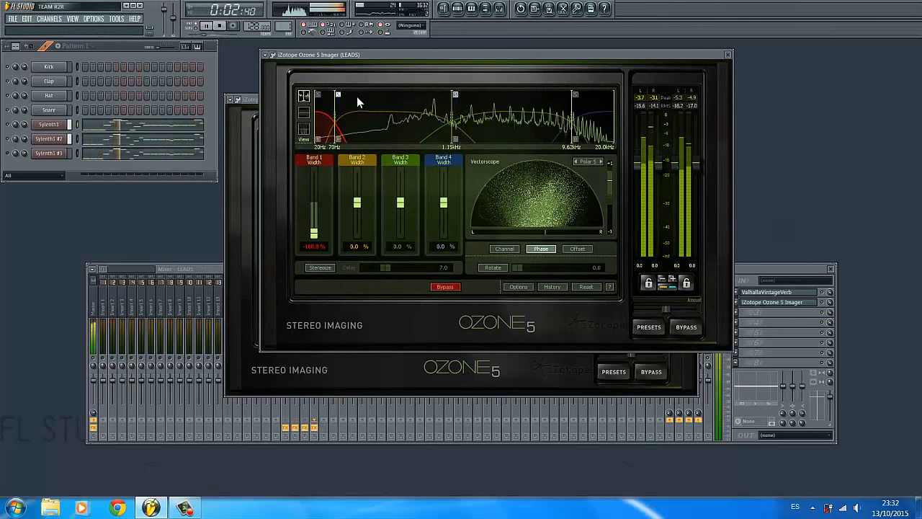
click(248, 100)
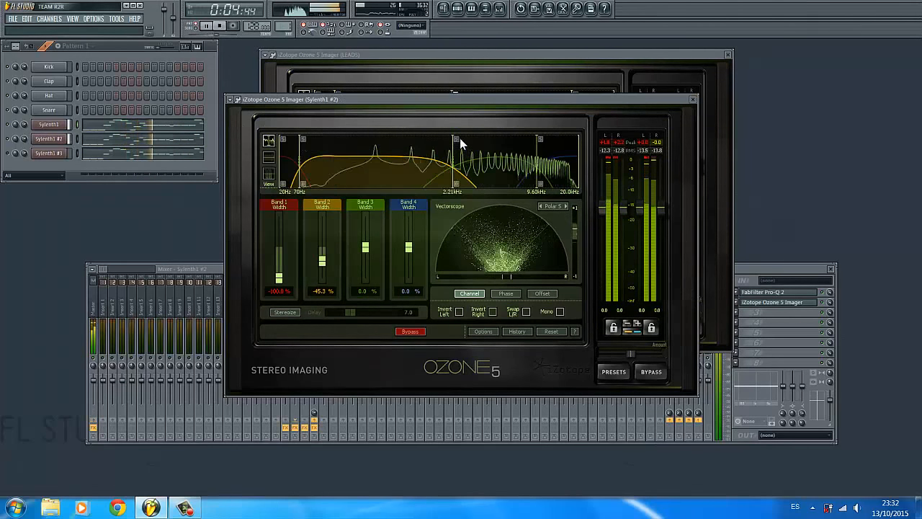
Set the Sylenth1 #2 Imager's Band 3 Width to -20.3% using the correlation history, and bring up the LEADS Imager
click(269, 174)
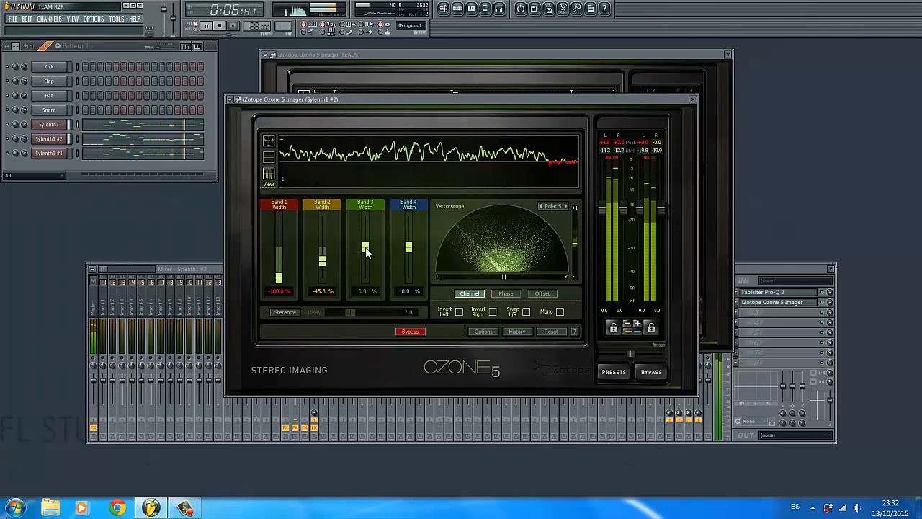
mouse_move(365, 247)
mouse_down()
mouse_move(367, 278)
mouse_move(366, 256)
mouse_up()
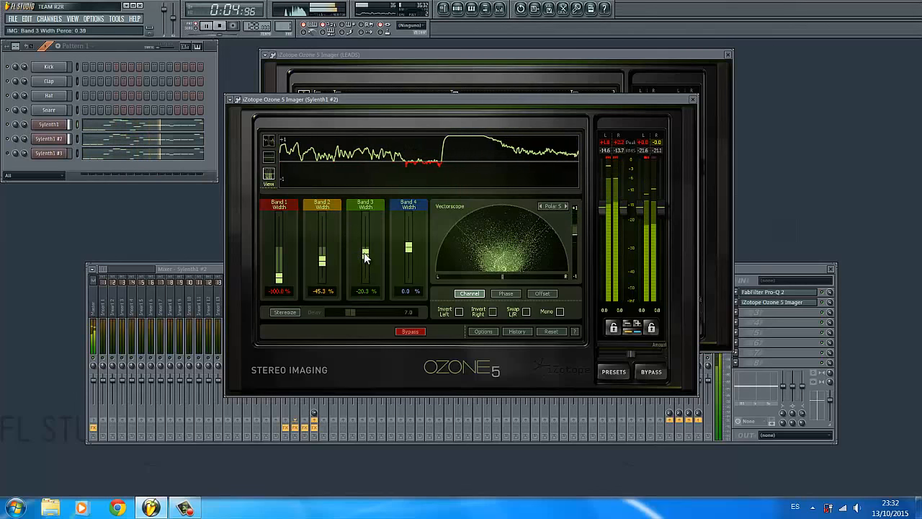
click(271, 140)
click(514, 56)
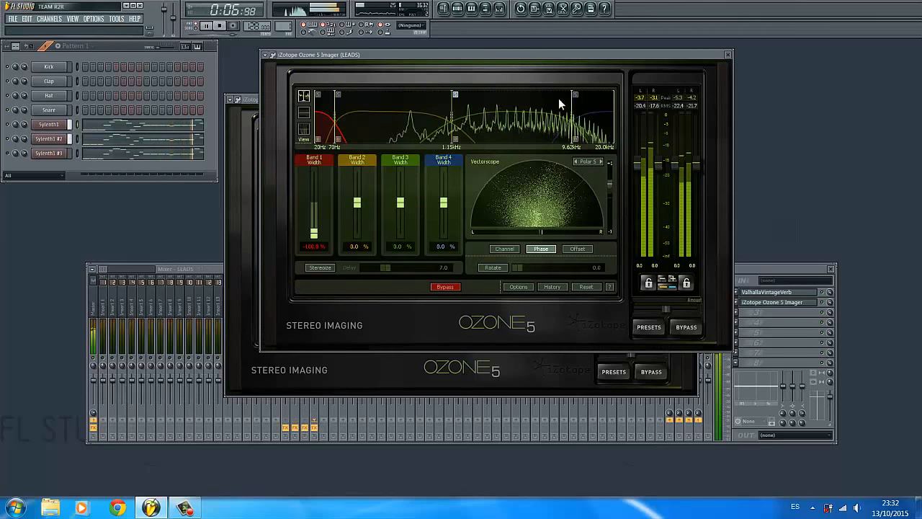
Set the Sylenth1 #2 Imager's Band 4 Width to -14.1%, check it in the LEADS Imager, and close the LEADS Imager
click(248, 124)
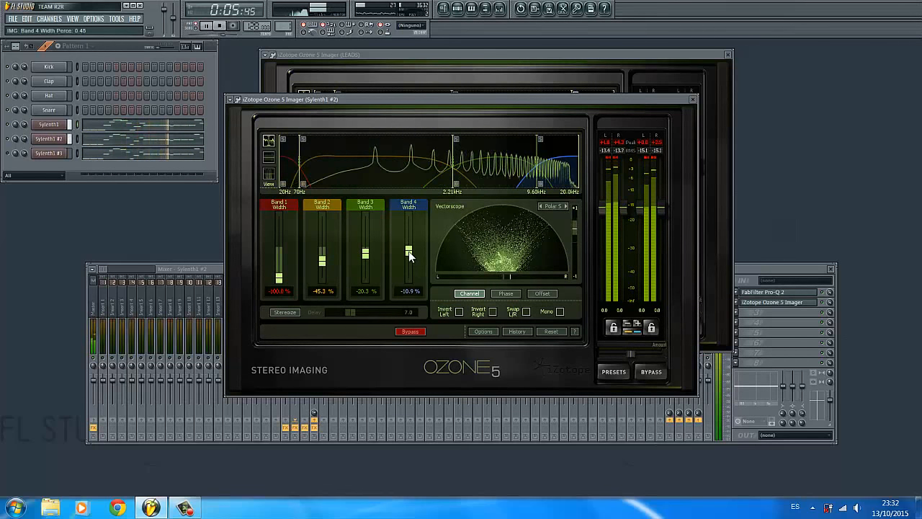
click(555, 82)
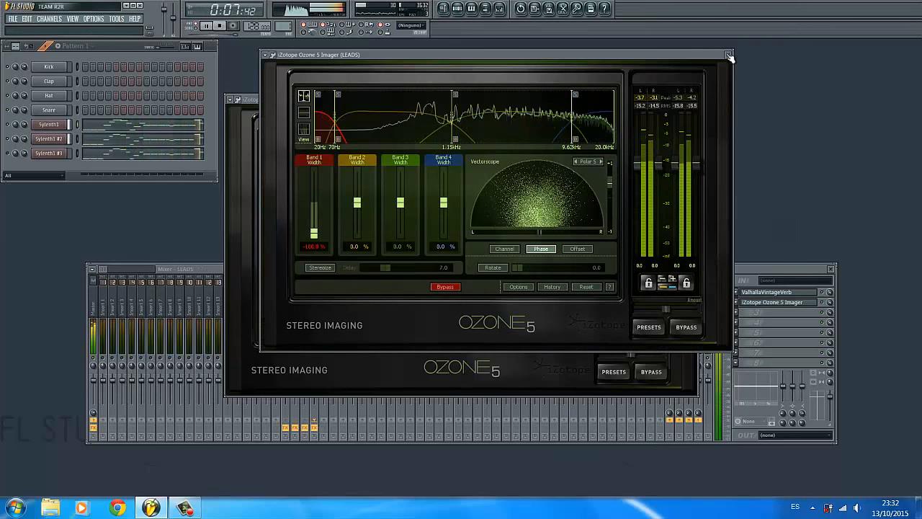
click(636, 358)
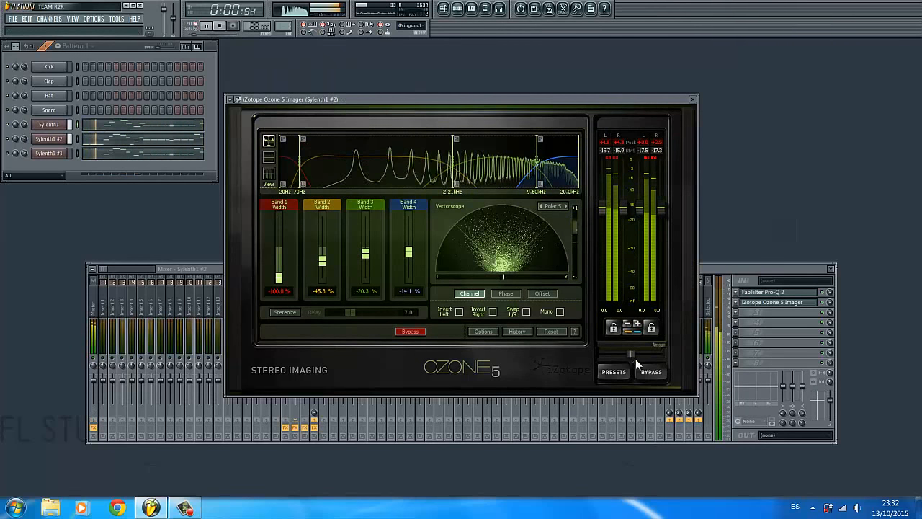
Refine the Sylenth1 #2 Imager's widths to -54.7% for Band 2, -34.4% for Band 3 and -21.9% for Band 4, close it, and stop playback
click(207, 270)
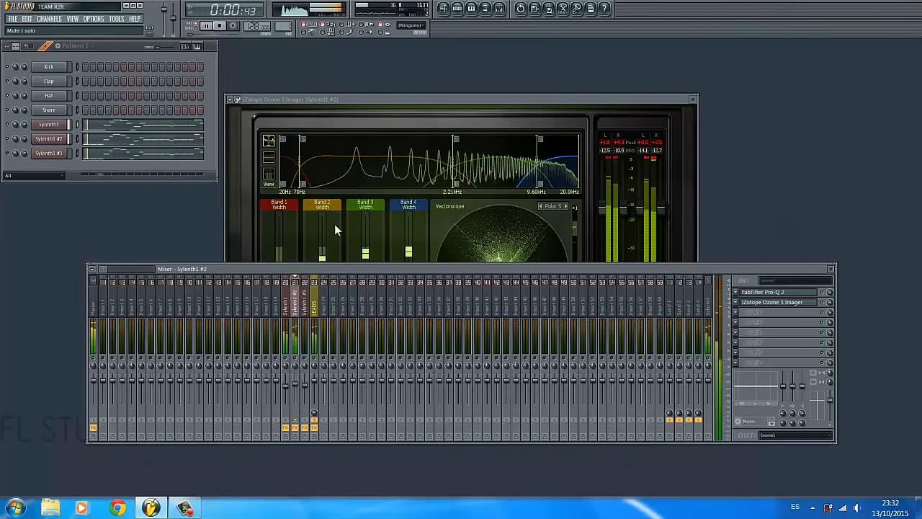
click(351, 101)
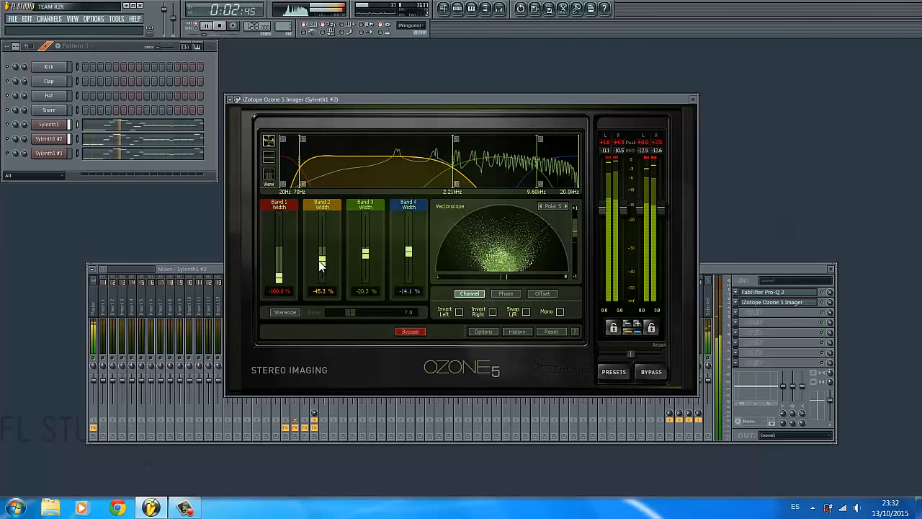
drag(322, 259, 407, 257)
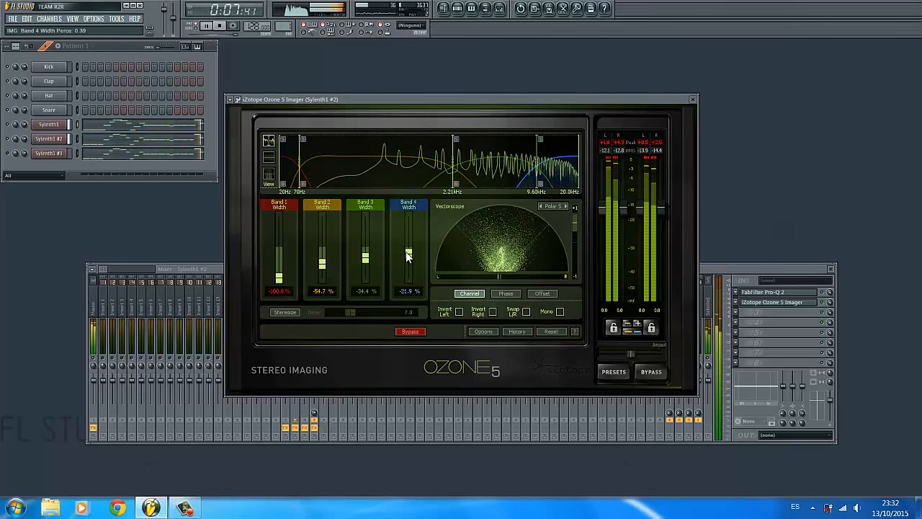
click(693, 100)
key(space)
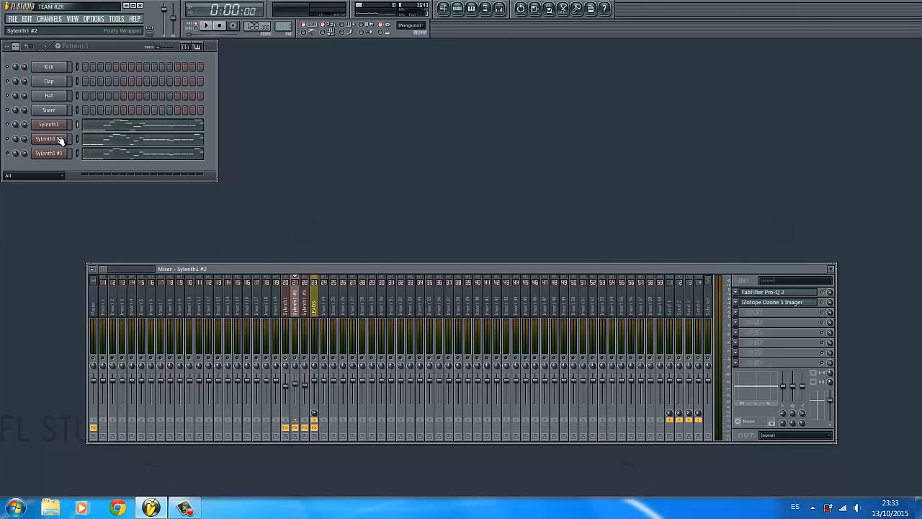
Solo the Sylenth1 #3 channel and audition its lead pattern
click(9, 153)
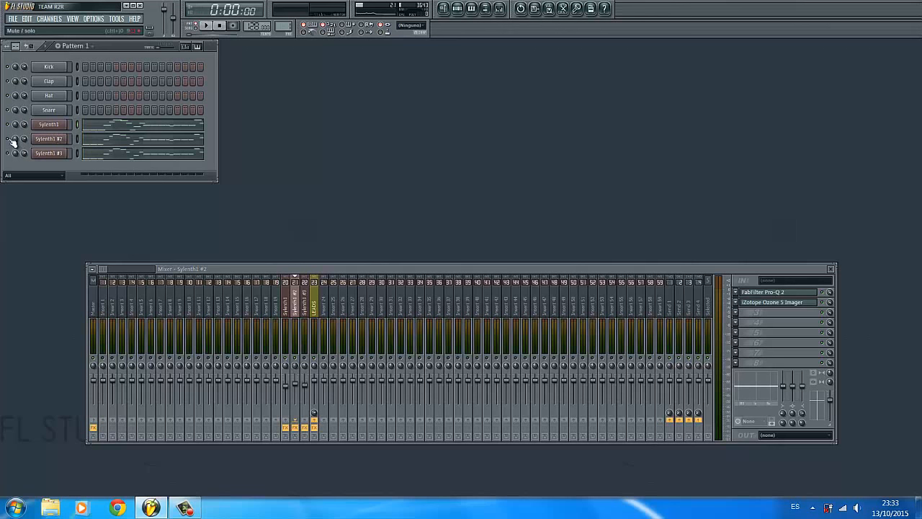
click(207, 27)
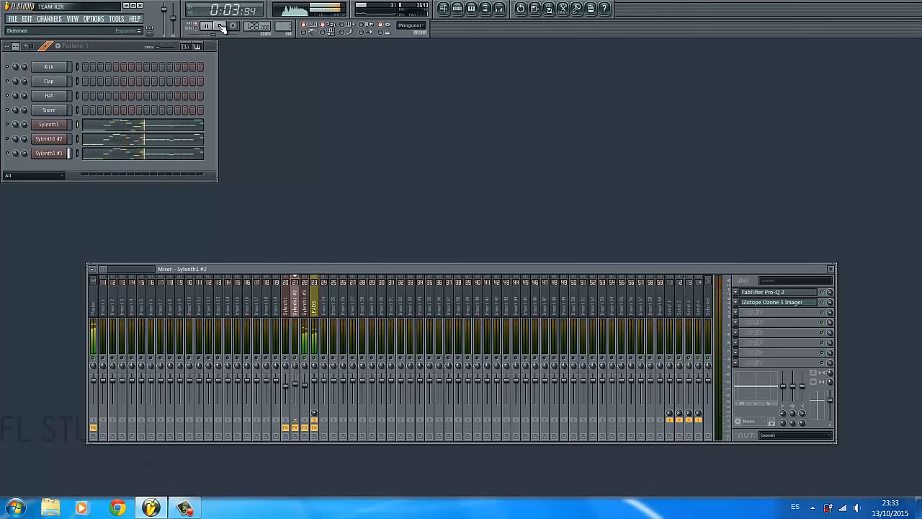
click(221, 26)
Bring up the Ozone 5 Imager on the Sylenth1 #3 track and set its crossovers to 70 Hz, 1.14 kHz and 5.94 kHz during playback
click(305, 317)
click(742, 314)
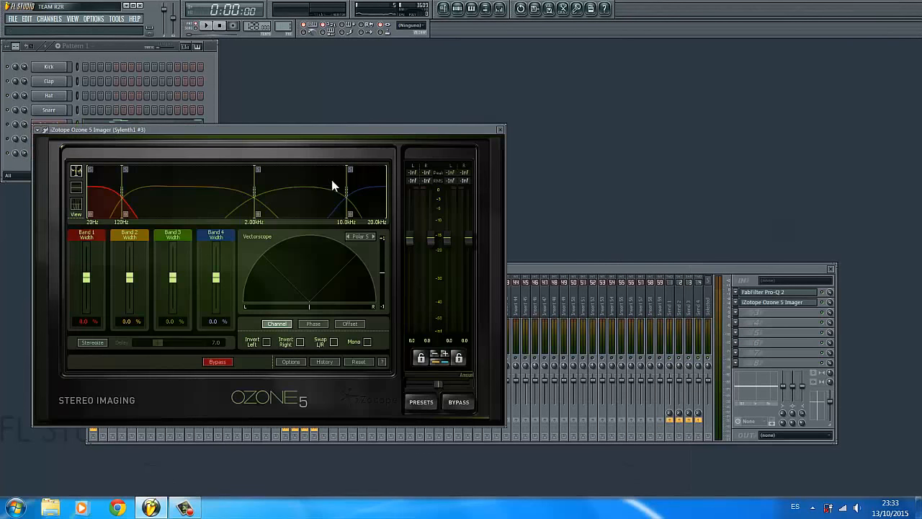
drag(404, 128, 581, 85)
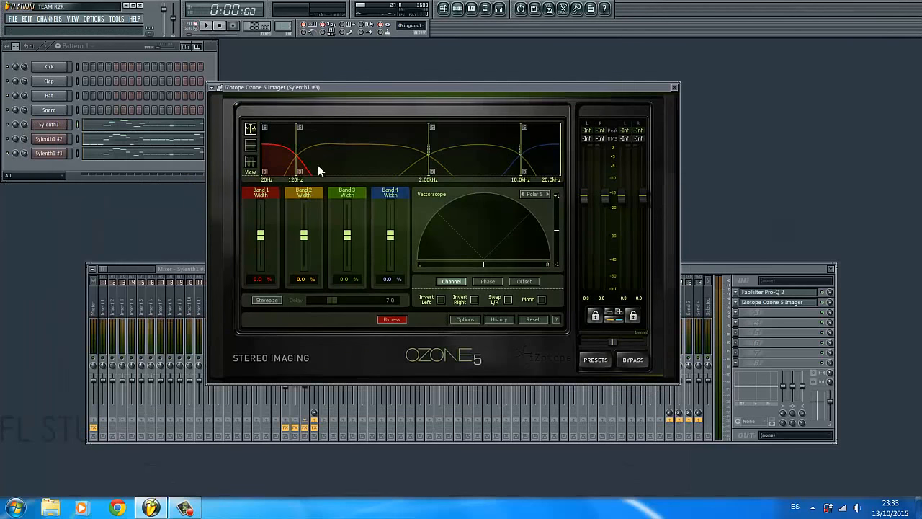
click(205, 26)
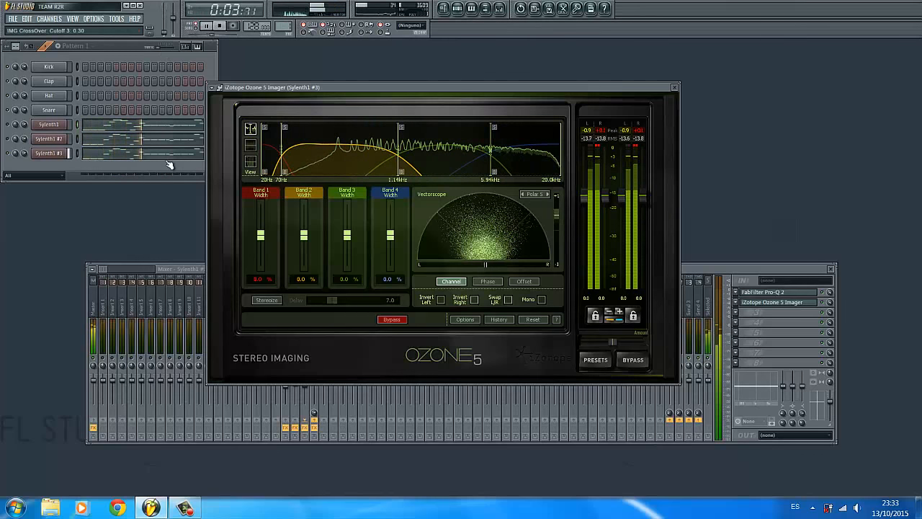
click(219, 26)
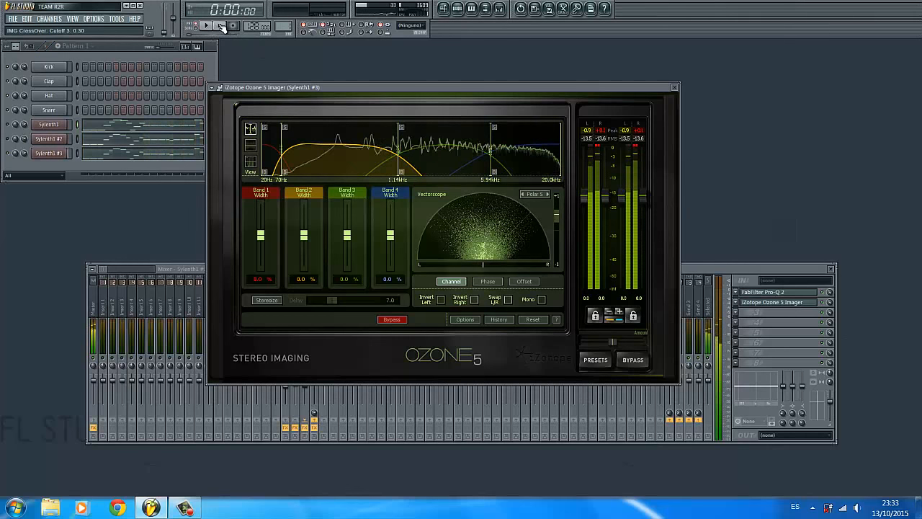
Bring all three Sylenth1 layers back into playback and open the LEADS Imager
click(147, 65)
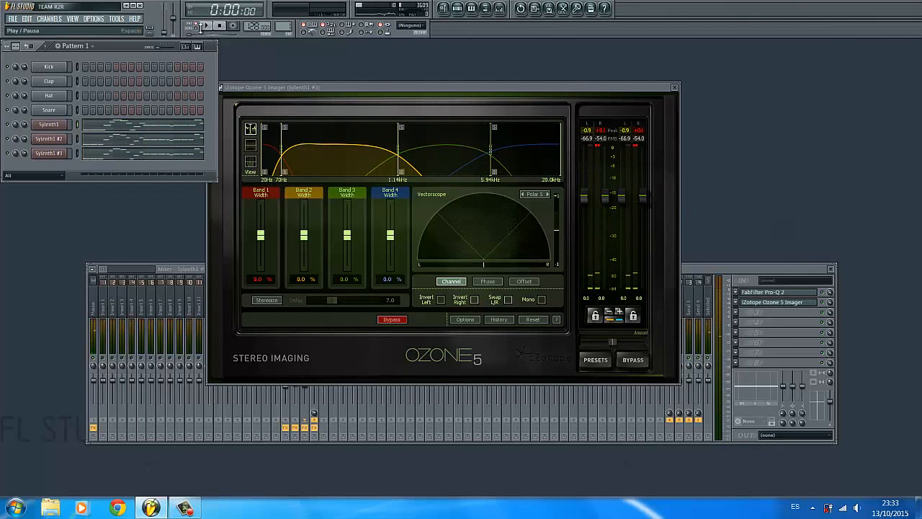
right_click(167, 32)
key(Escape)
click(389, 308)
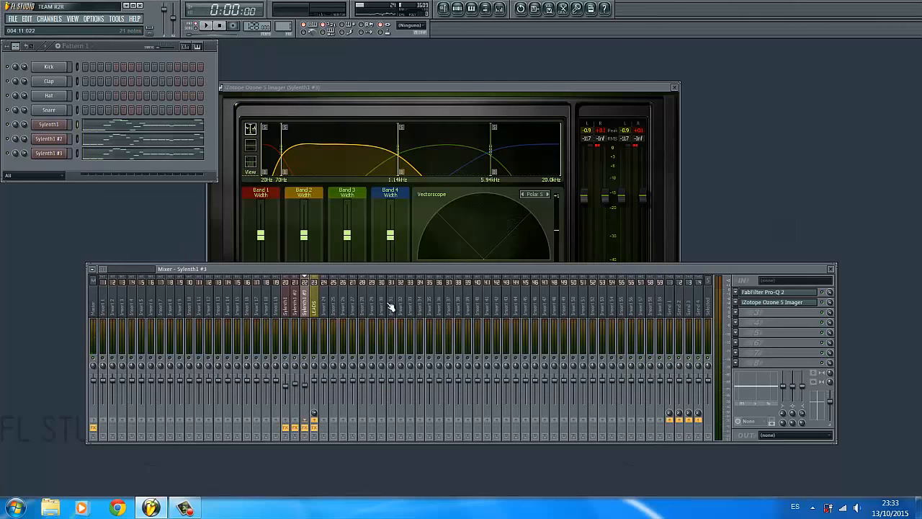
click(317, 307)
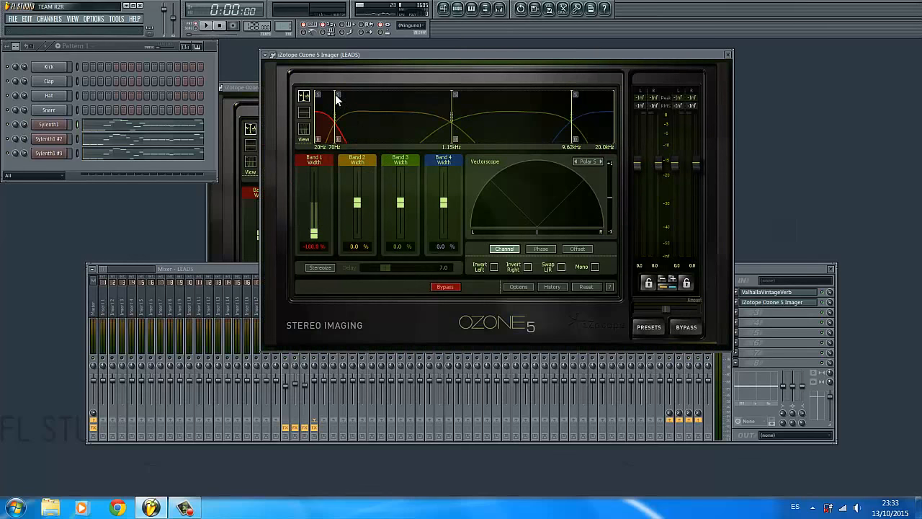
Place the Sylenth1 #3 Imager below the LEADS Imager's band display and set Band 1 Width to -100% and Band 2 Width to 18.8% during playback
click(254, 105)
key(space)
drag(303, 90, 308, 130)
drag(308, 271, 305, 317)
drag(253, 278, 303, 273)
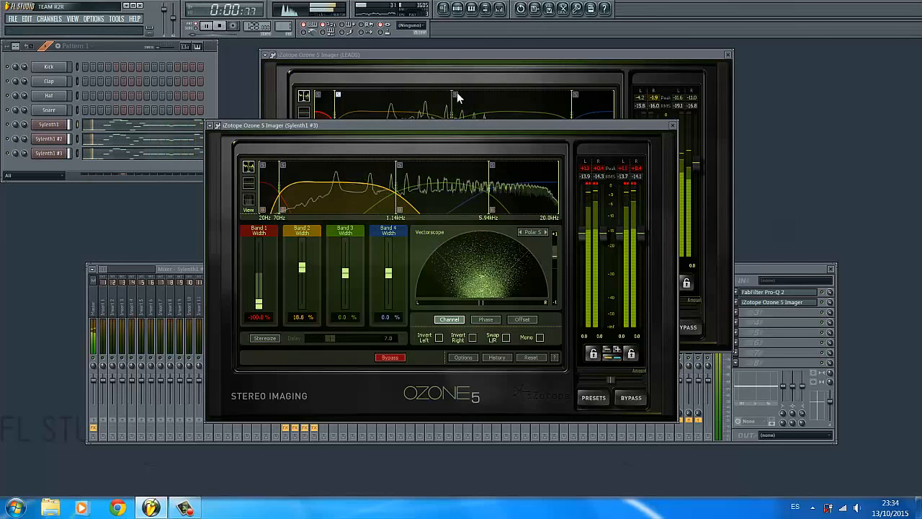
Solo Band 3 in the LEADS Imager and set the Sylenth1 #3 Imager's Band 3 Width to 37.5%
click(345, 99)
click(251, 130)
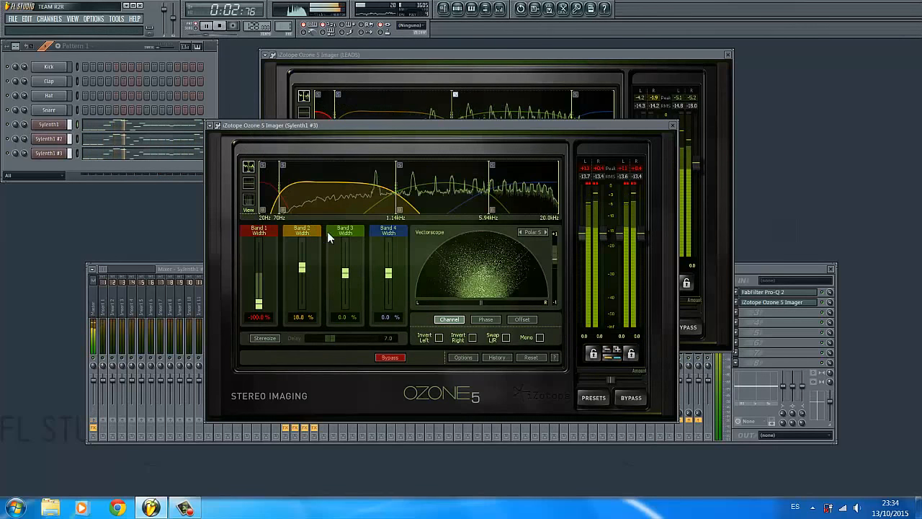
drag(346, 273, 345, 261)
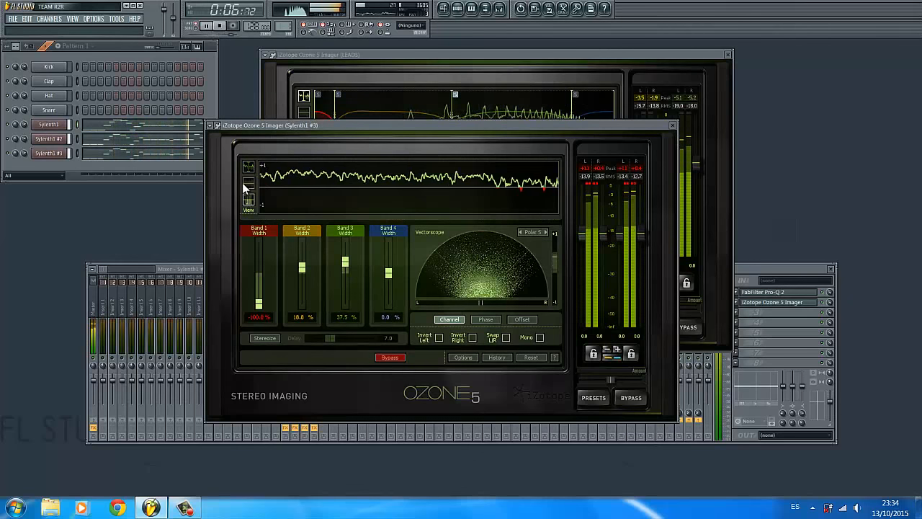
Set the Sylenth1 #3 Imager's Band 4 Width to 40.6% while soloing Band 4 in the LEADS Imager, and close both Imagers
click(579, 95)
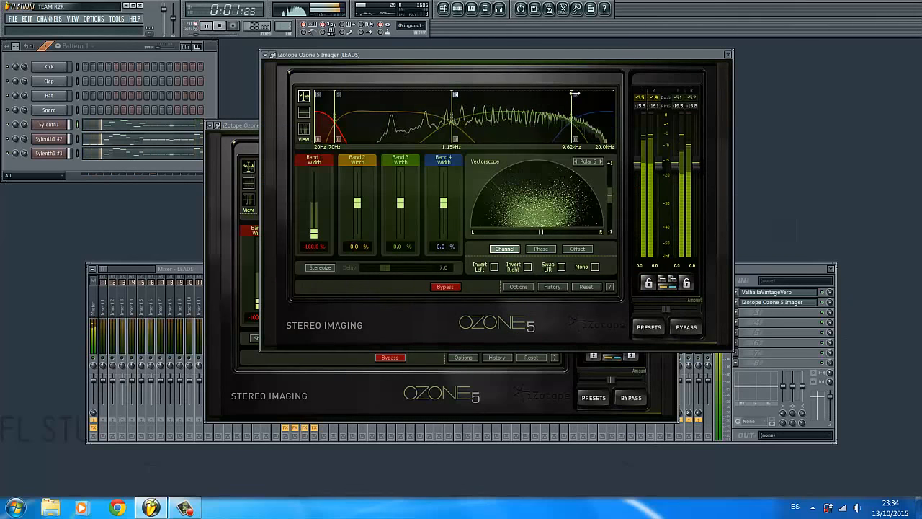
click(220, 209)
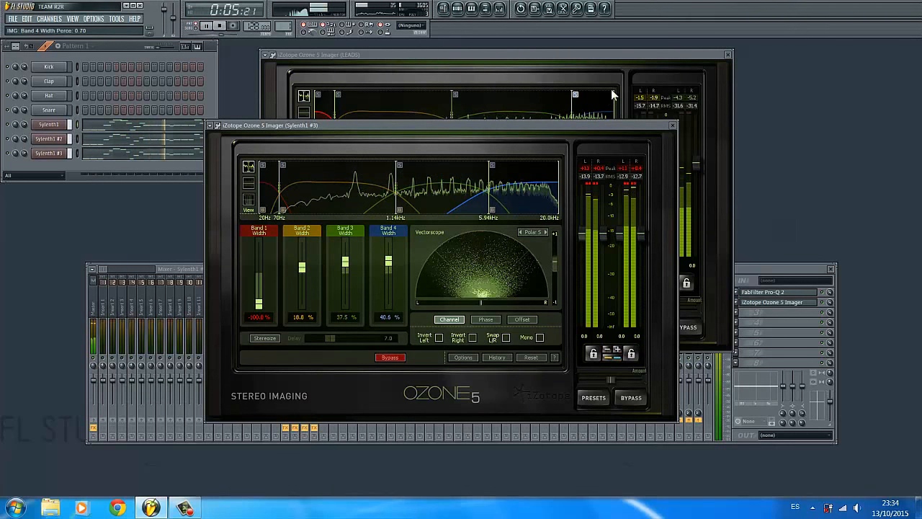
click(703, 59)
click(728, 55)
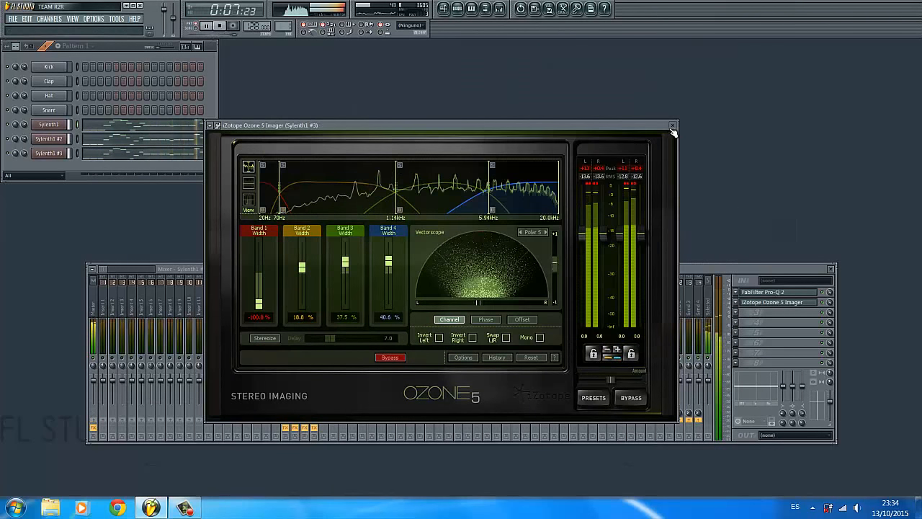
click(672, 126)
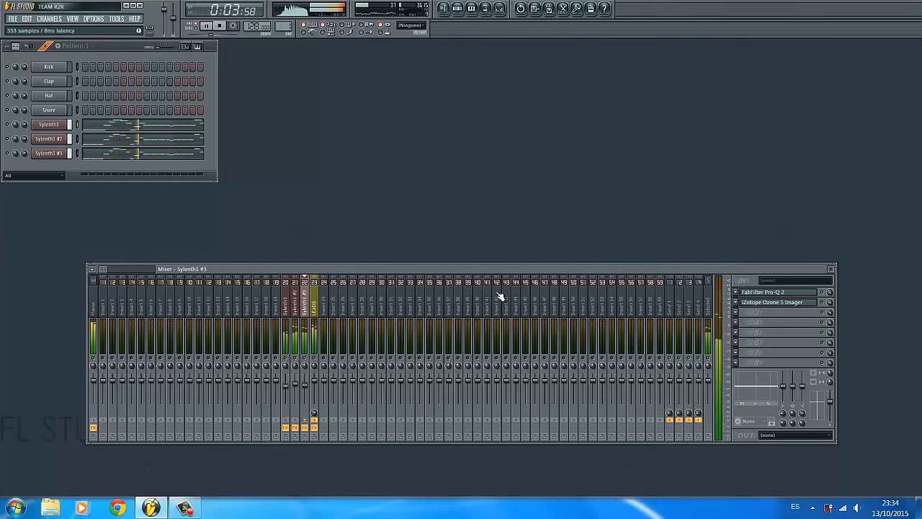
Refine the Sylenth1 #3 Imager's widths to 14.1% for Band 2, 29.7% for Band 3 and 37.5% for Band 4, close it, and stop playback
click(772, 302)
click(303, 267)
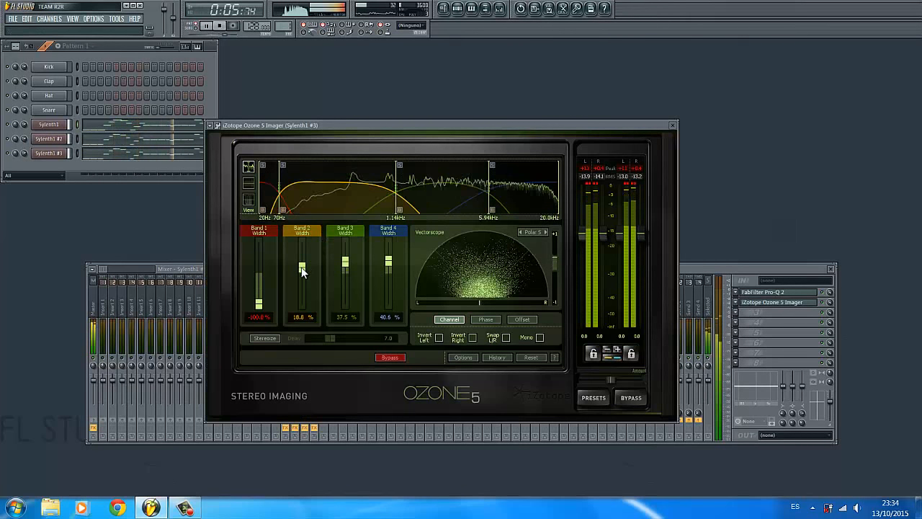
drag(345, 262, 389, 263)
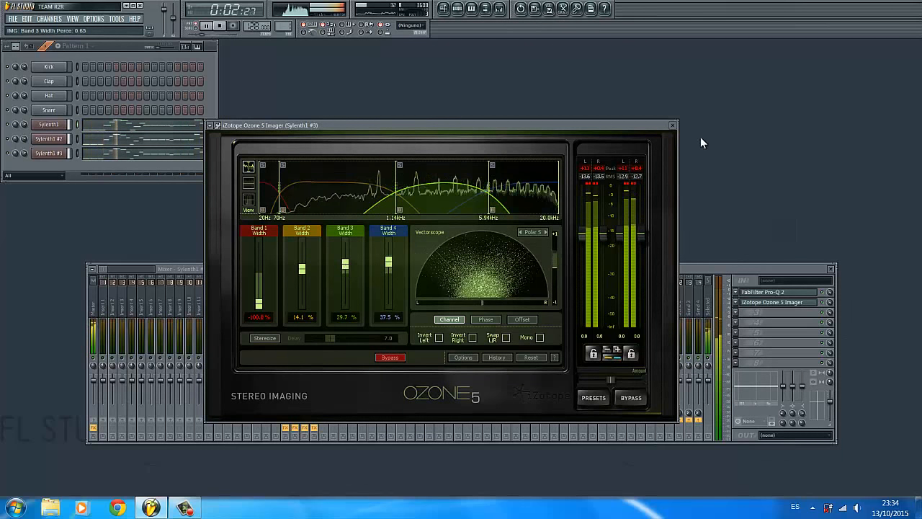
click(673, 126)
key(space)
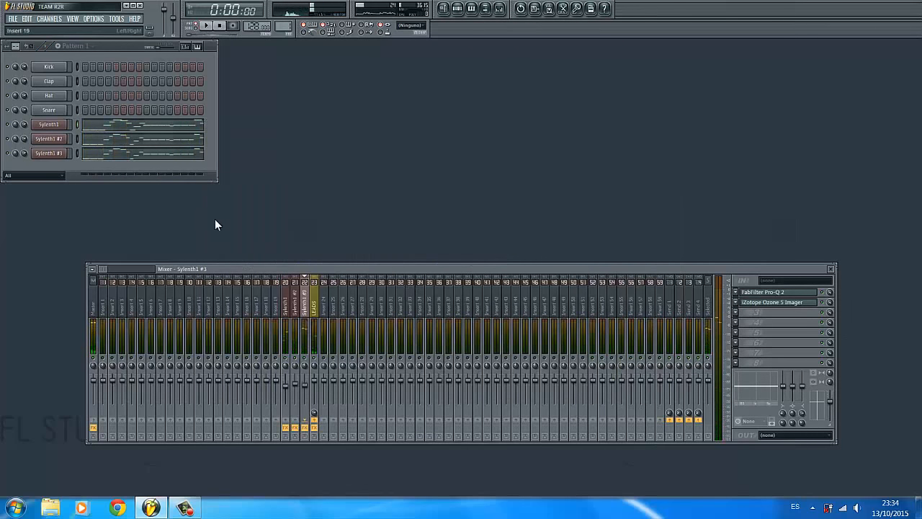
Open the LEADS Imager and set its Band 2 Width to 15.6% during playback, using the correlation history
click(315, 309)
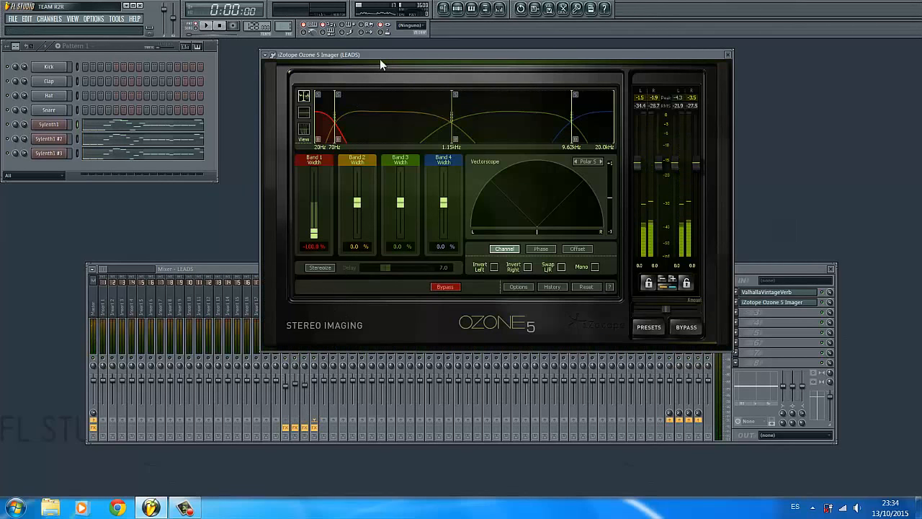
drag(380, 58, 361, 78)
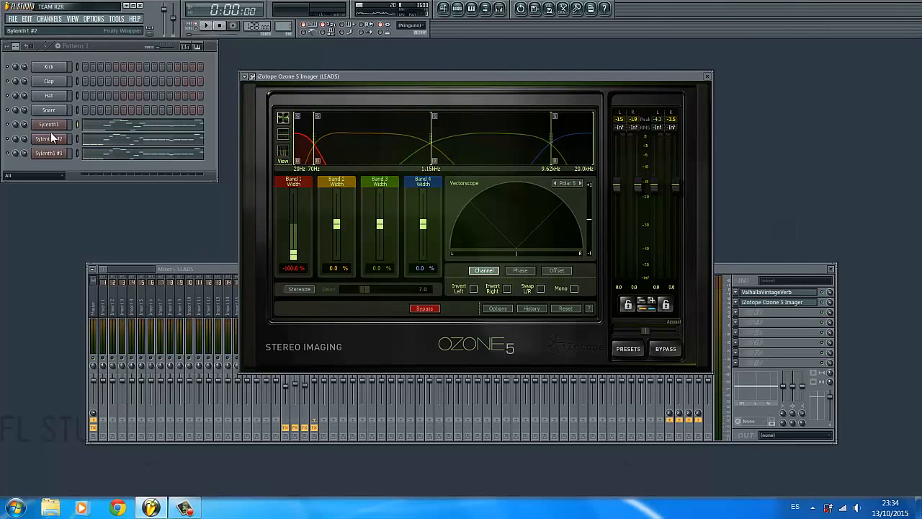
drag(359, 77, 315, 93)
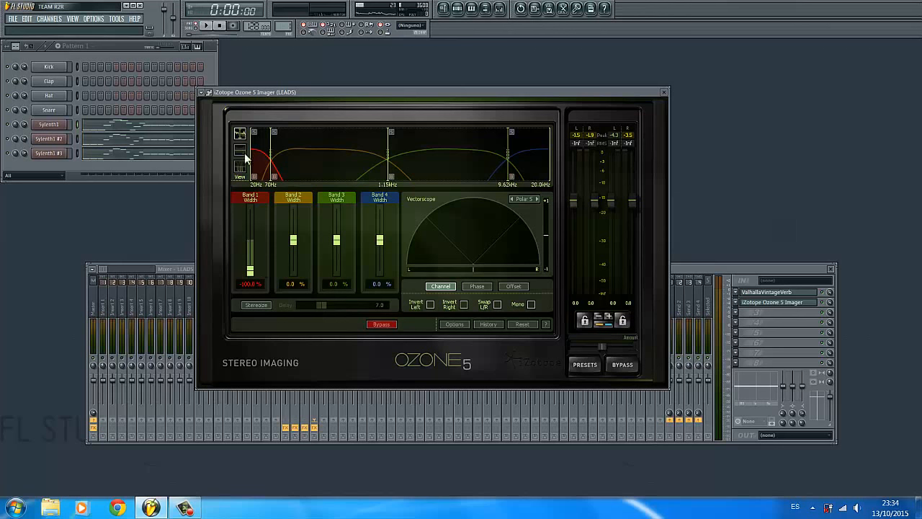
click(205, 26)
click(240, 166)
drag(296, 244, 295, 239)
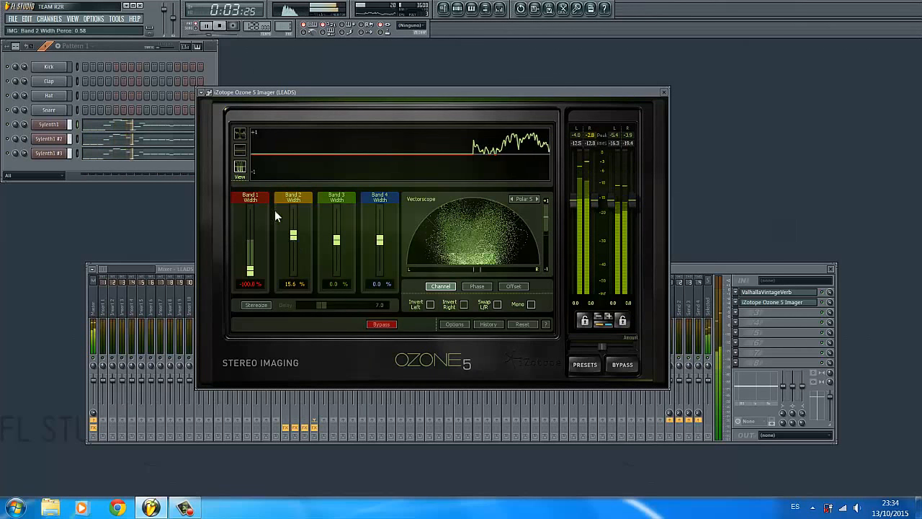
Set the LEADS Imager's Band 3 Width to 14.1% and Band 4 Width to -6.3%, soloing each band and using the correlation history
click(248, 134)
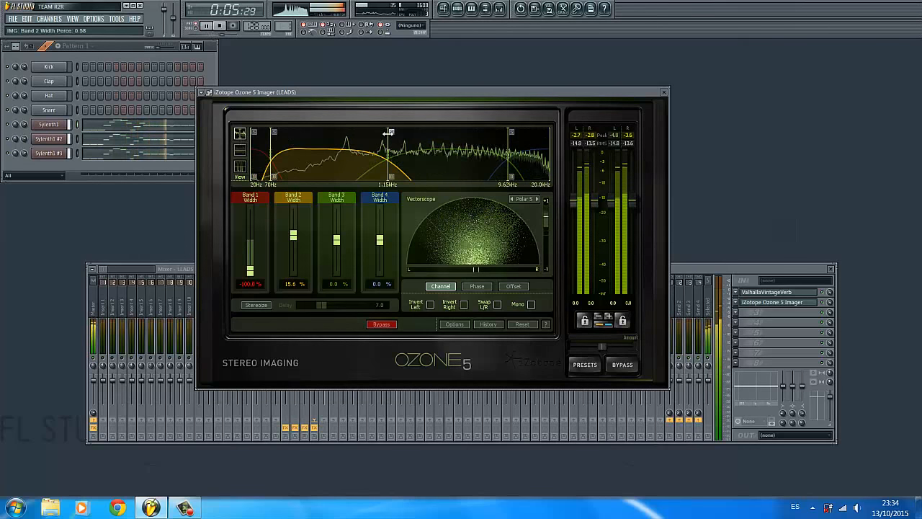
drag(336, 240, 336, 236)
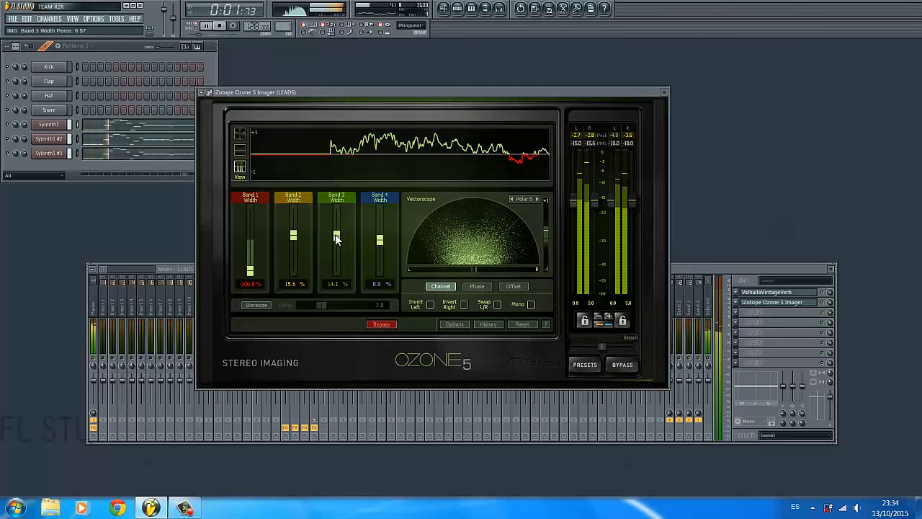
click(239, 133)
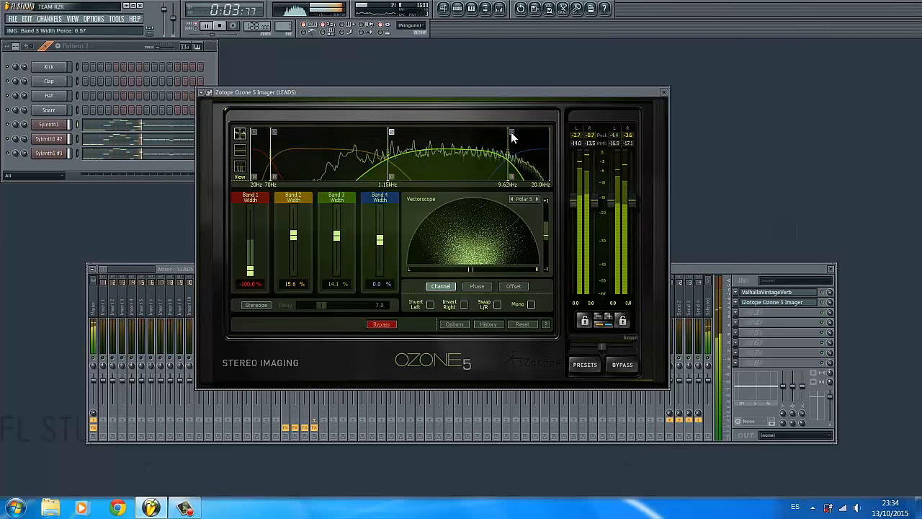
click(241, 166)
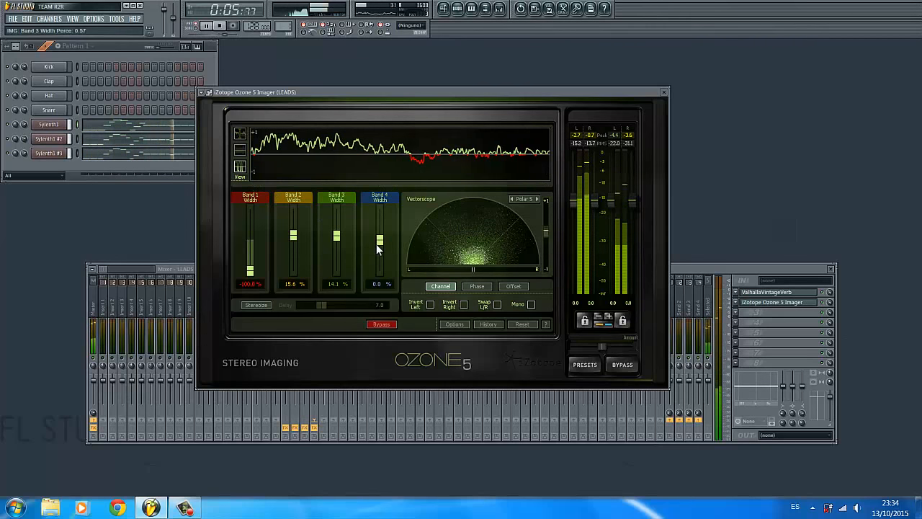
drag(380, 245, 379, 241)
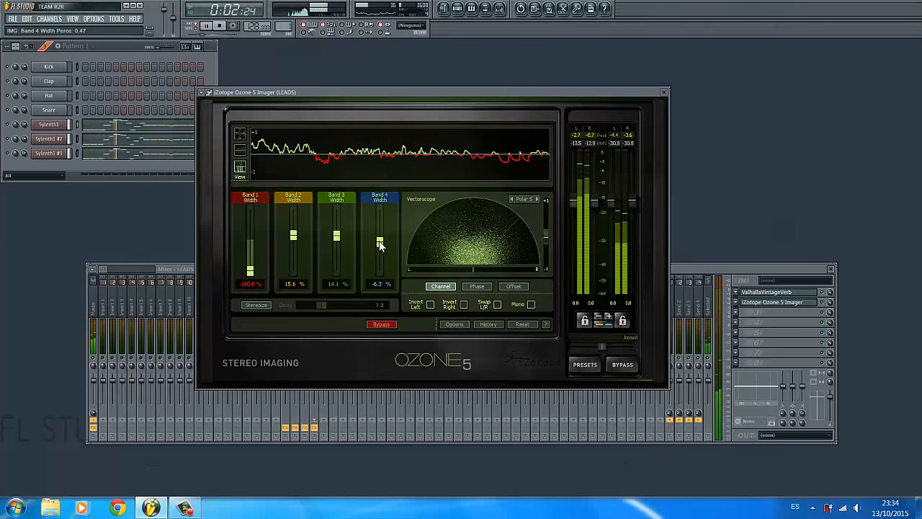
Set the LEADS Imager's Band 4 Width to 0.0%, check the spectrum and correlation history, and close the Imager
click(240, 134)
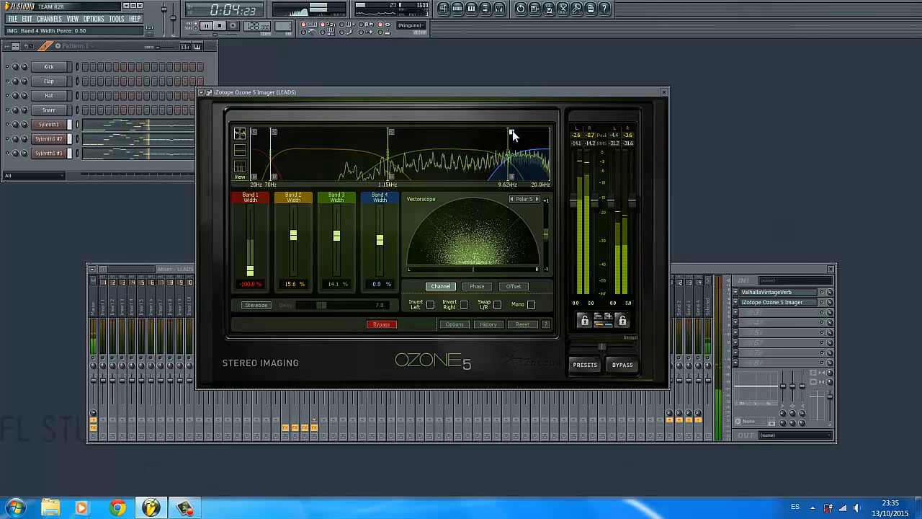
click(241, 167)
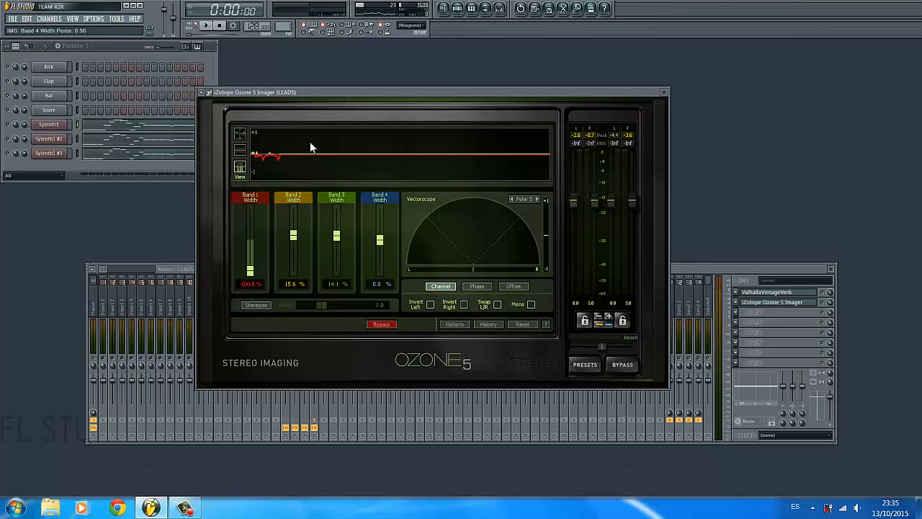
click(240, 133)
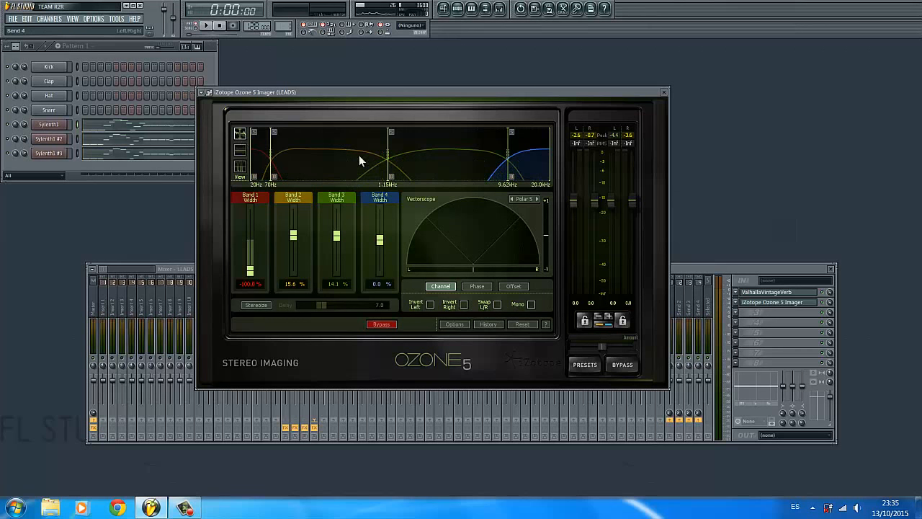
click(664, 93)
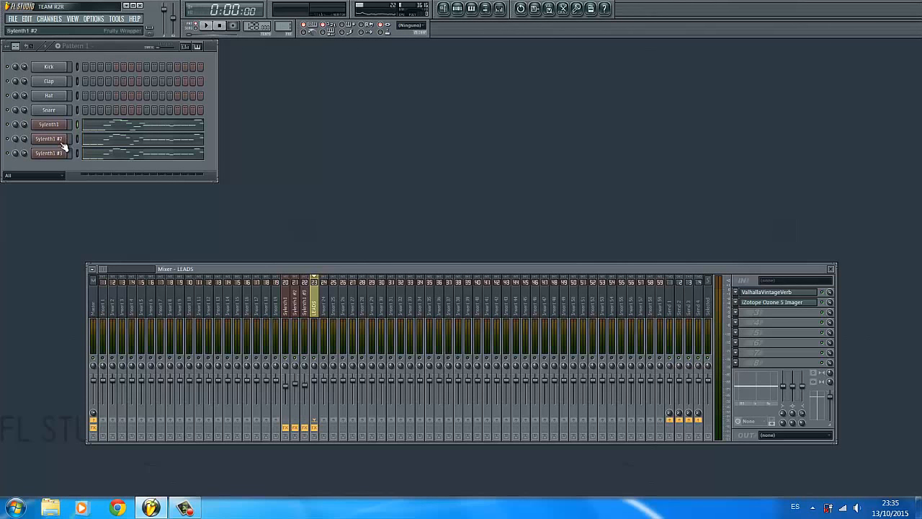
Add a 3x Osc channel to the pattern and close its channel settings
click(62, 19)
mouse_move(62, 29)
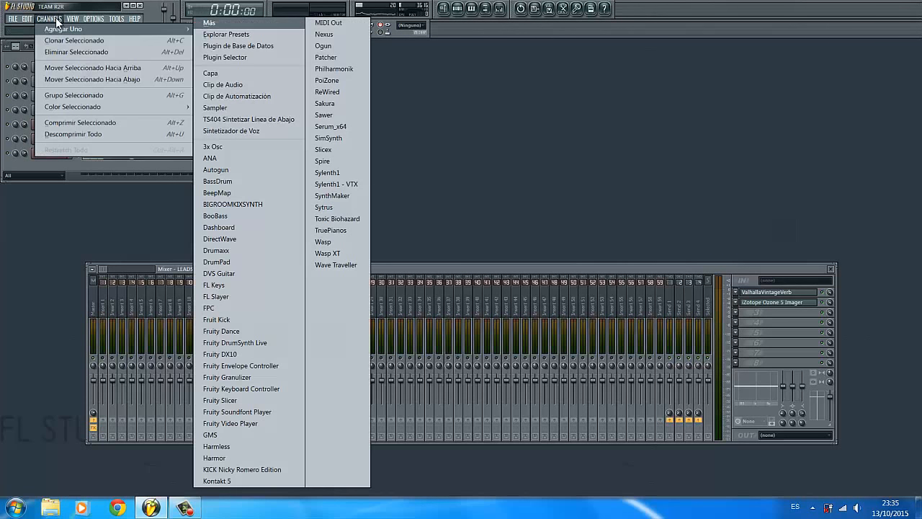
click(224, 145)
drag(395, 93, 437, 59)
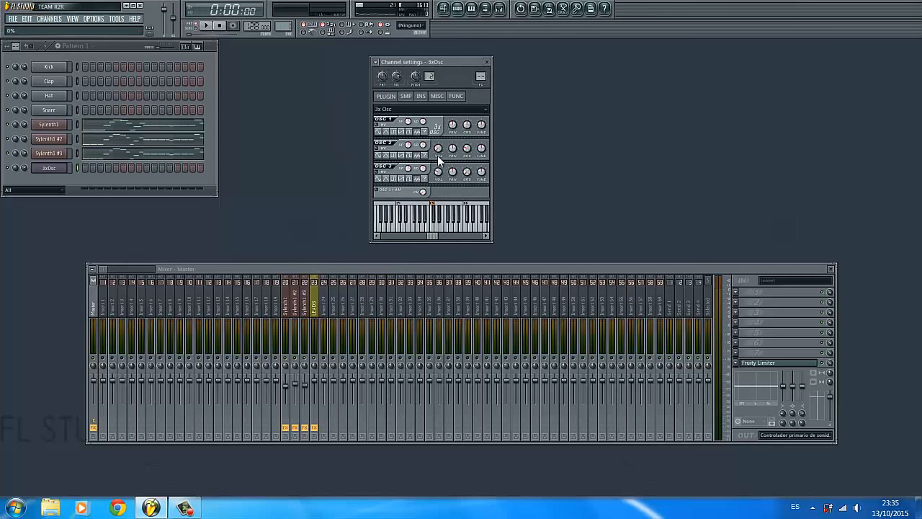
click(487, 62)
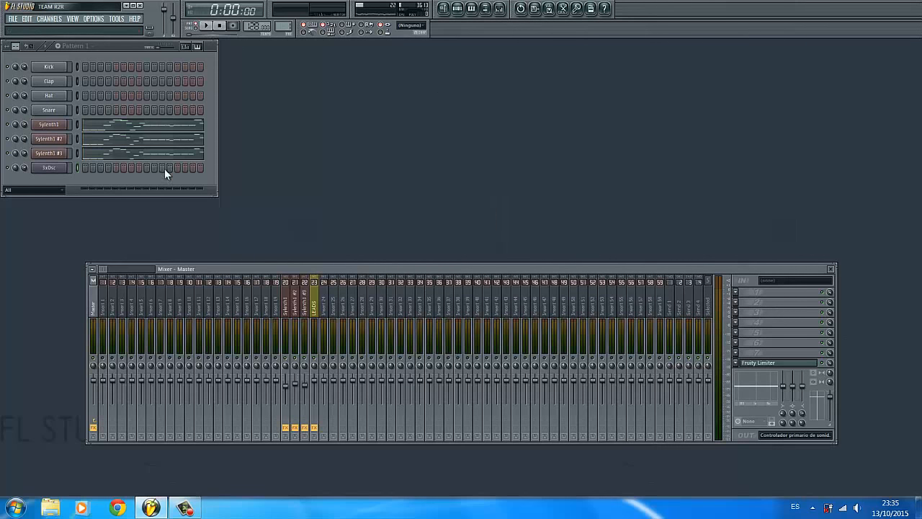
Load a second iZotope Ozone 5 Imager on the LEADS track and set all four band widths to 100%
click(315, 321)
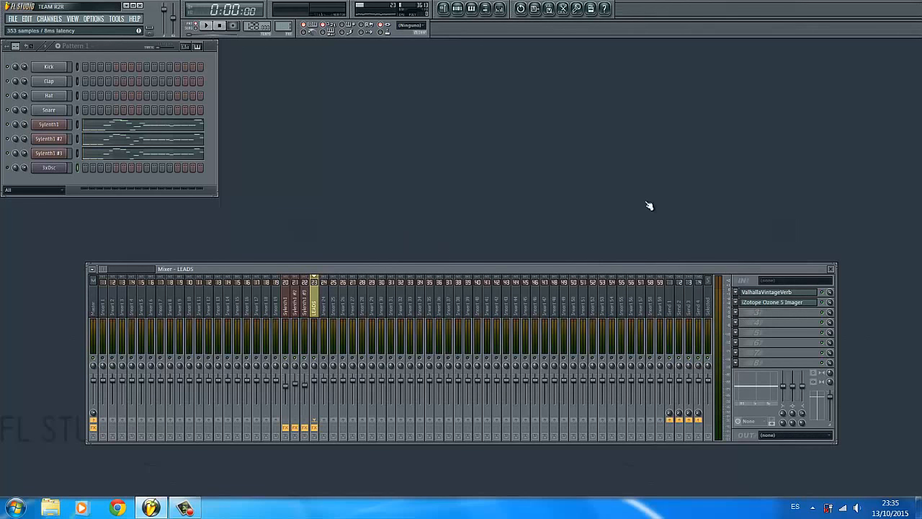
click(745, 304)
click(660, 93)
click(739, 327)
click(713, 345)
drag(195, 299, 195, 227)
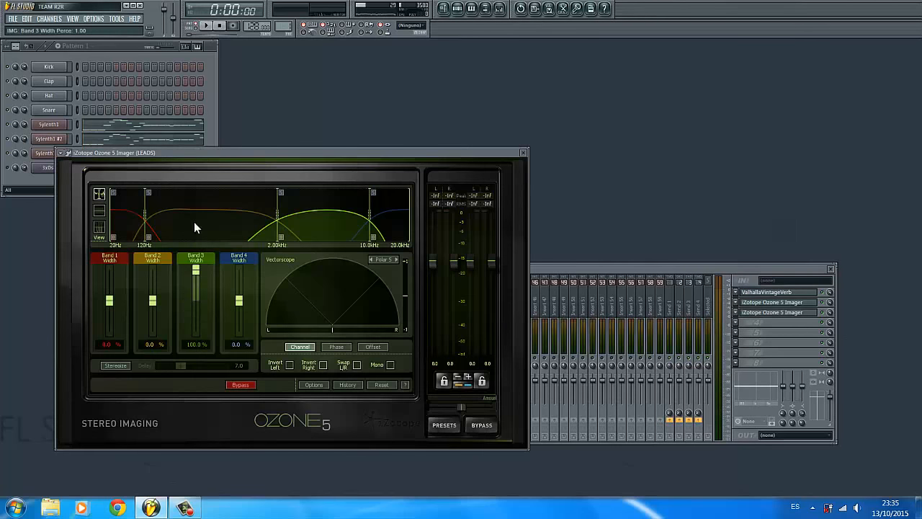
drag(239, 300, 239, 261)
drag(151, 299, 152, 261)
drag(108, 299, 124, 221)
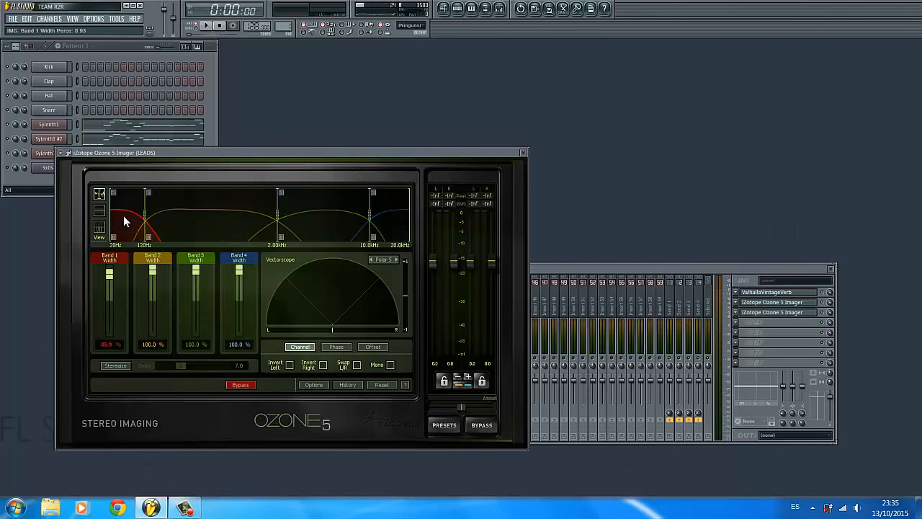
Play the pattern to examine the second LEADS Imager's correlation history and its Lissajous vectorscope, then close it
click(215, 23)
drag(270, 152, 439, 69)
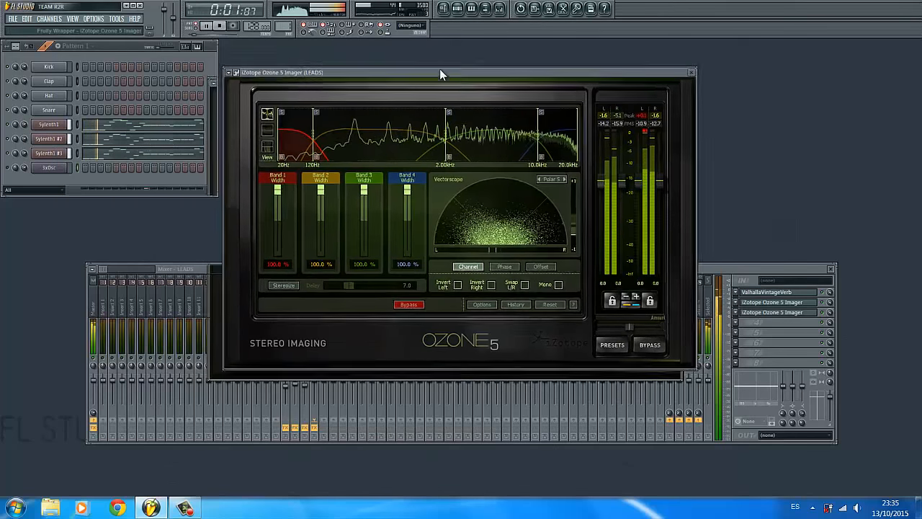
click(268, 145)
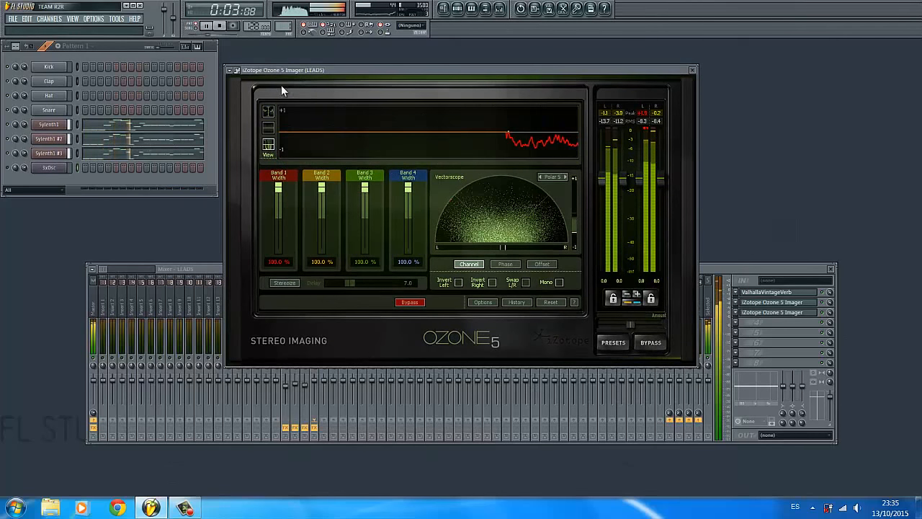
click(219, 26)
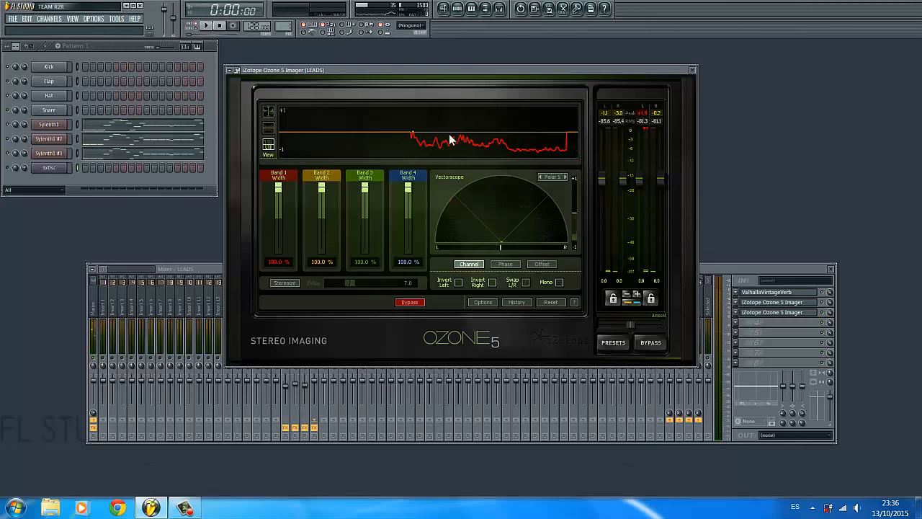
click(566, 176)
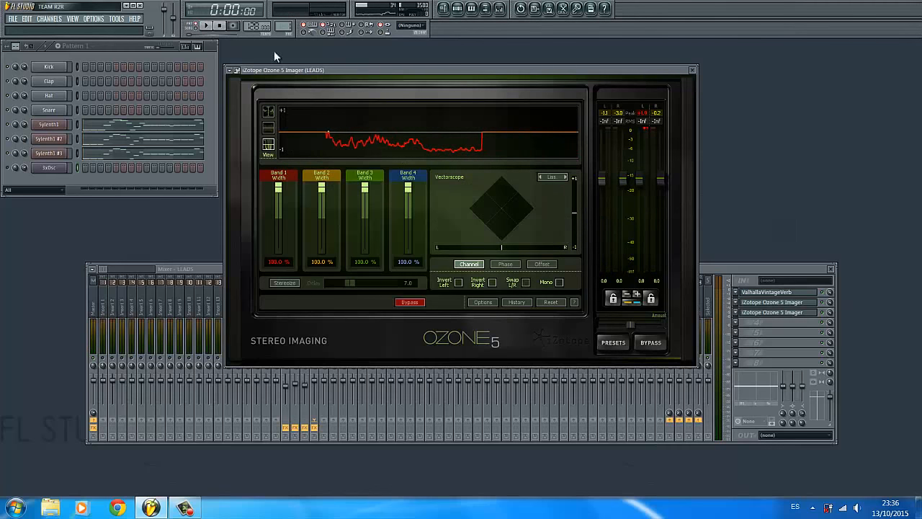
click(205, 25)
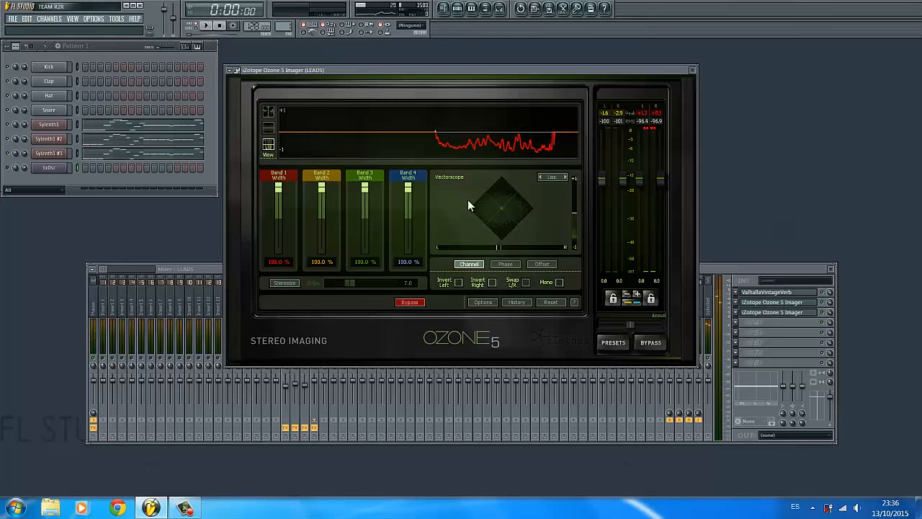
click(692, 70)
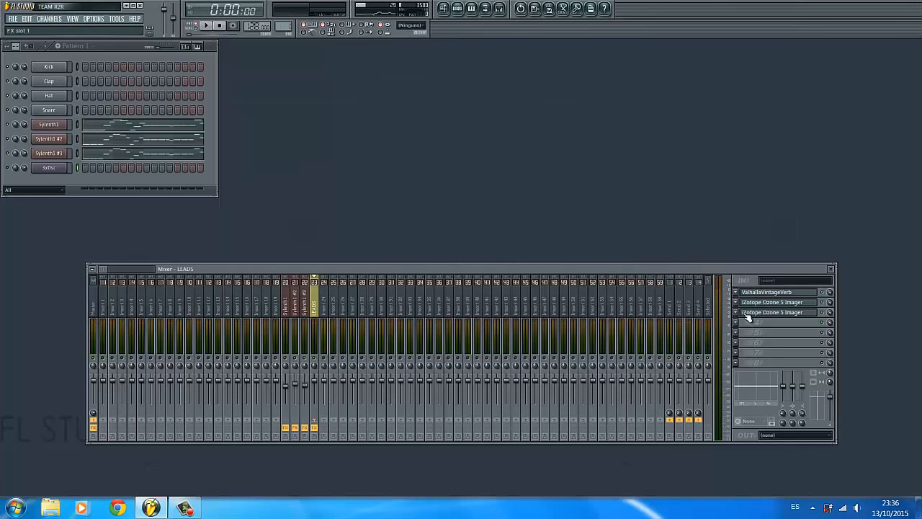
Remove the second Ozone 5 Imager from the LEADS track
click(736, 312)
mouse_move(746, 275)
click(625, 66)
Paste the lead melody into the 3xOsc channel and assign it to mixer track 23, routed only to LEADS on track 24
click(47, 168)
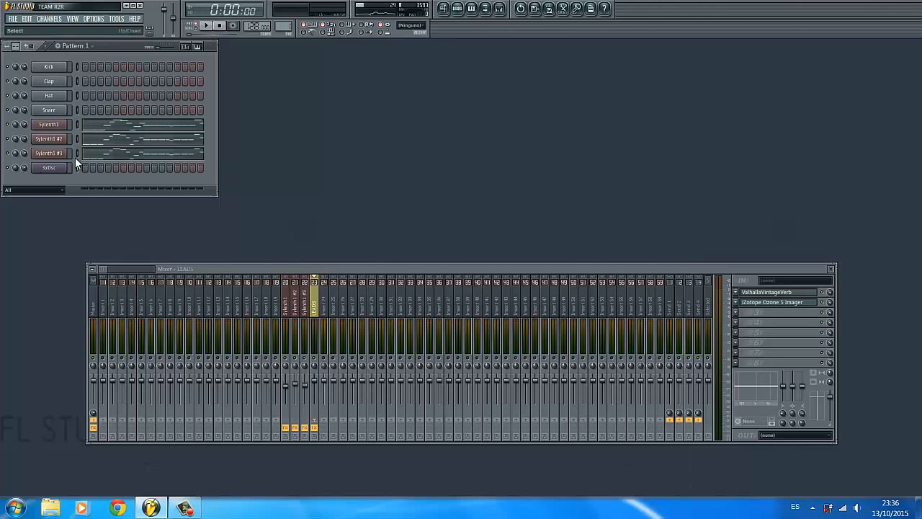
key(ctrl+v)
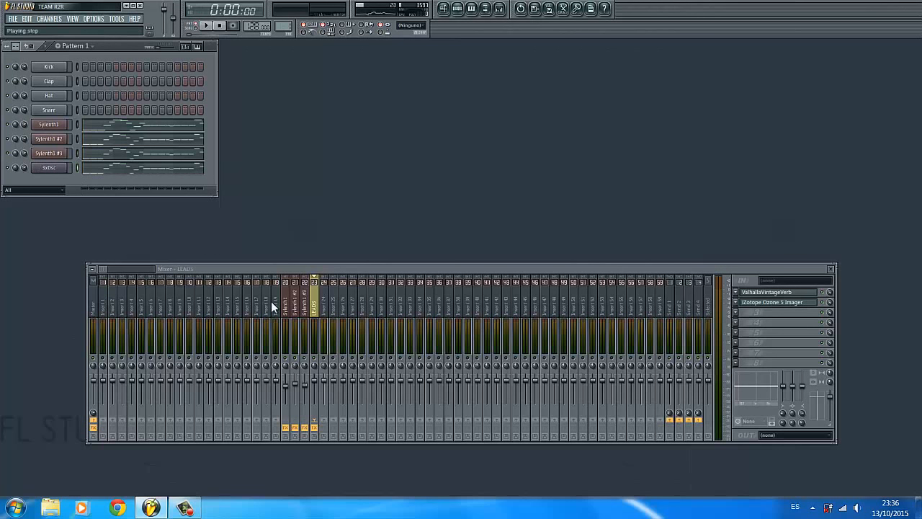
click(325, 315)
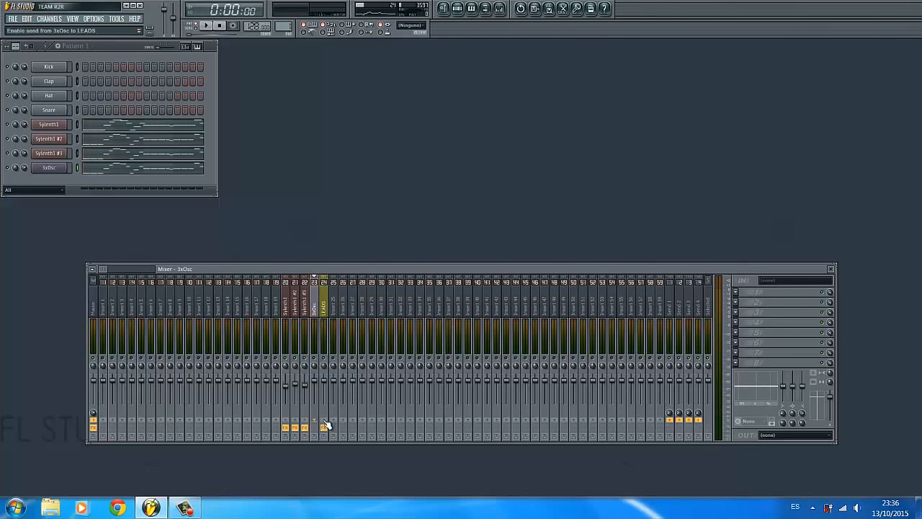
right_click(324, 420)
click(353, 425)
Load FabFilter Pro-Q 2 on the 3xOsc track and add a 12 dB/oct low cut at about 246 Hz
click(742, 293)
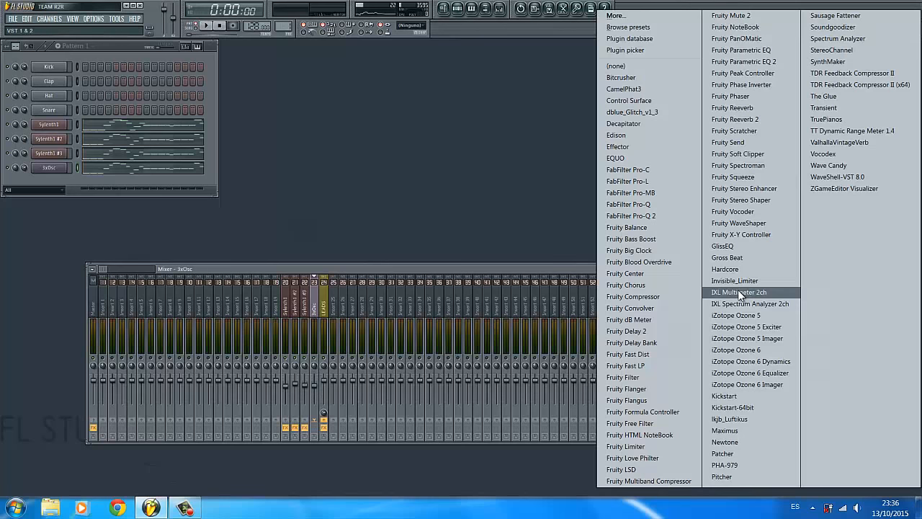
click(621, 216)
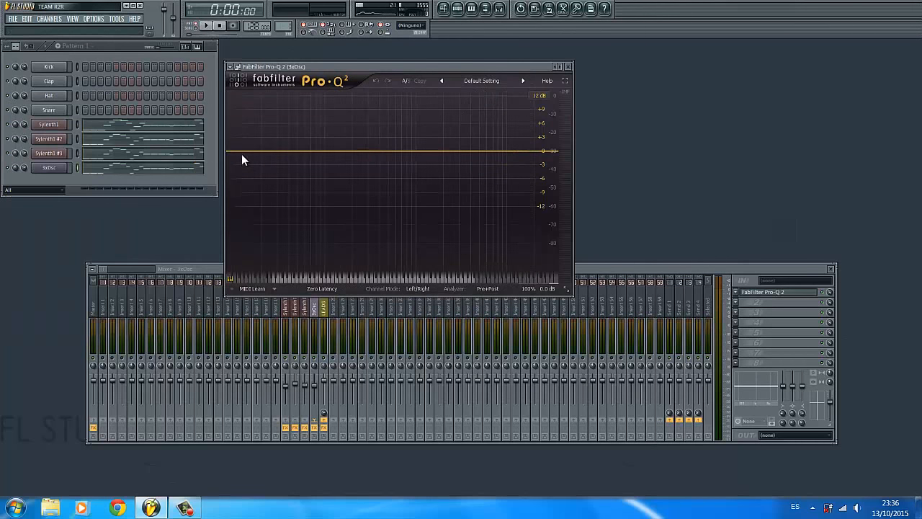
click(241, 154)
drag(303, 242, 287, 217)
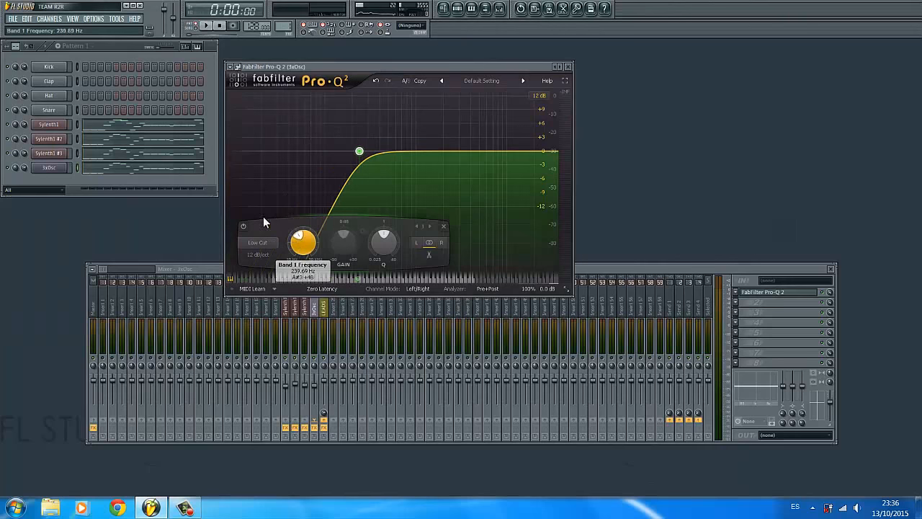
Set the 3xOsc low cut's frequency to about 772 Hz and its Q to about 0.46 during playback
key(space)
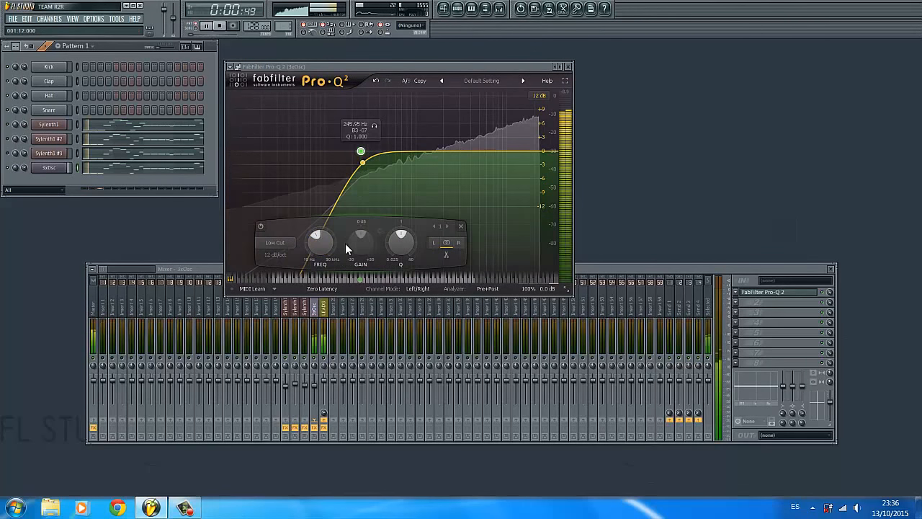
drag(319, 241, 318, 231)
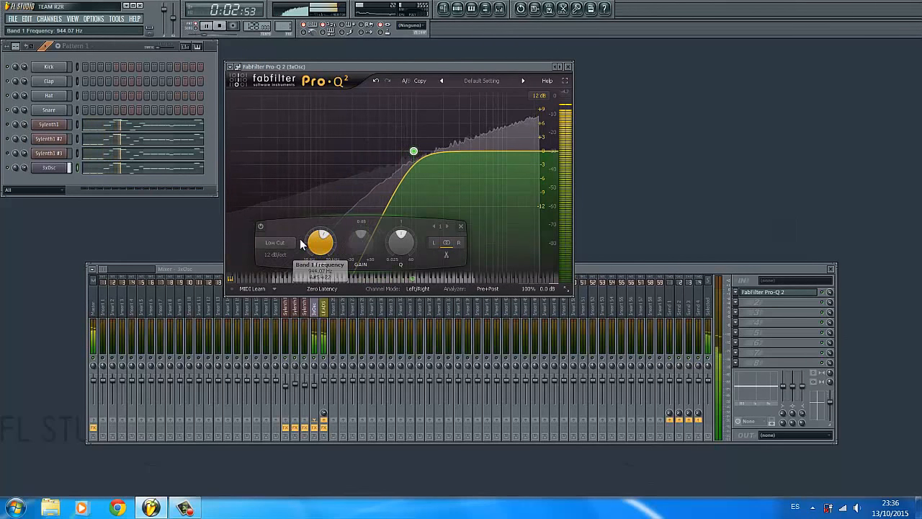
drag(399, 243, 394, 258)
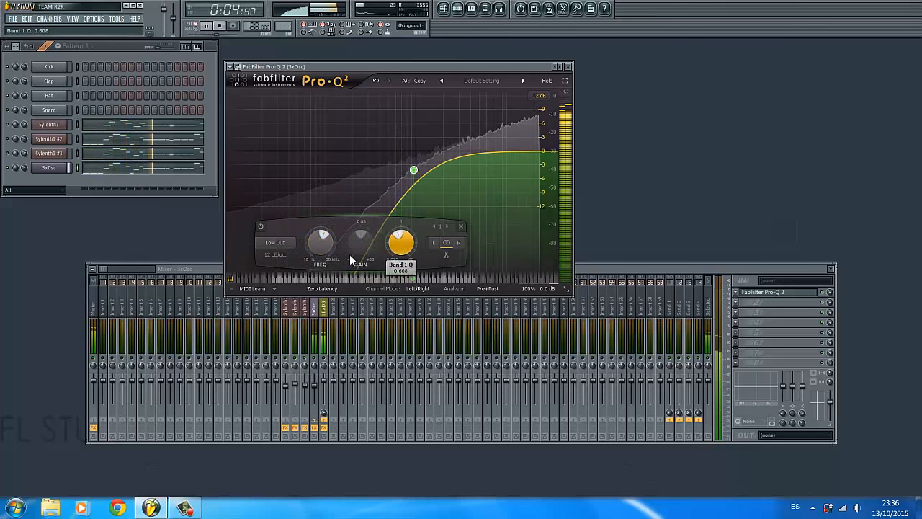
drag(318, 245, 319, 254)
drag(393, 244, 393, 250)
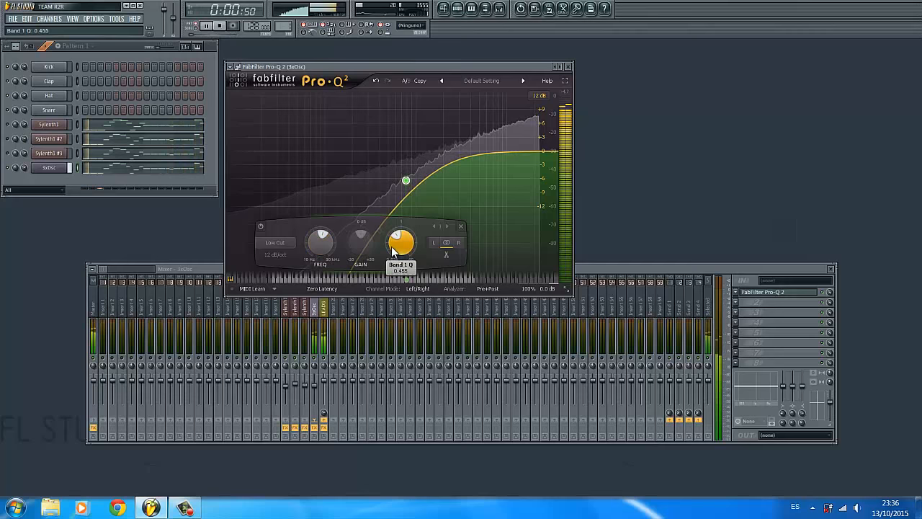
Change the 3xOsc low cut's slope to 24 dB/oct, lower its frequency slightly, set its Q to about 0.1, and close Pro-Q 2
click(276, 255)
click(288, 301)
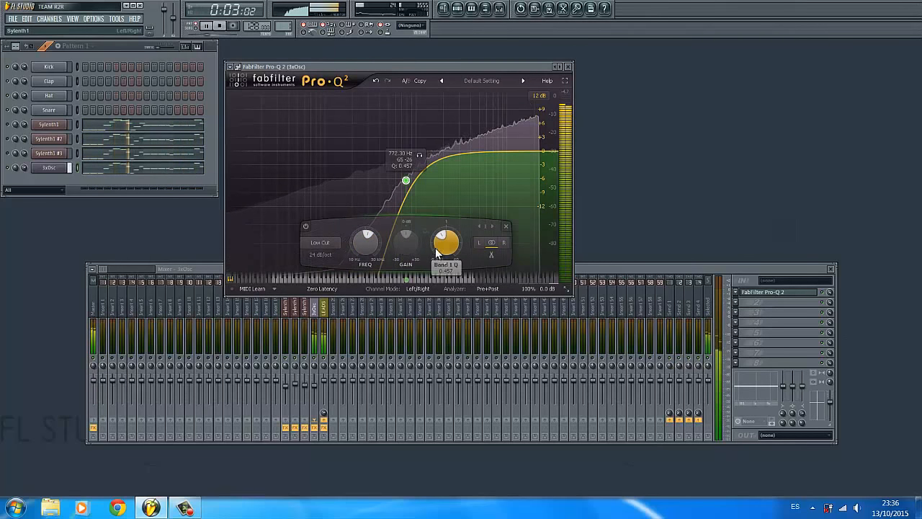
drag(442, 242, 435, 248)
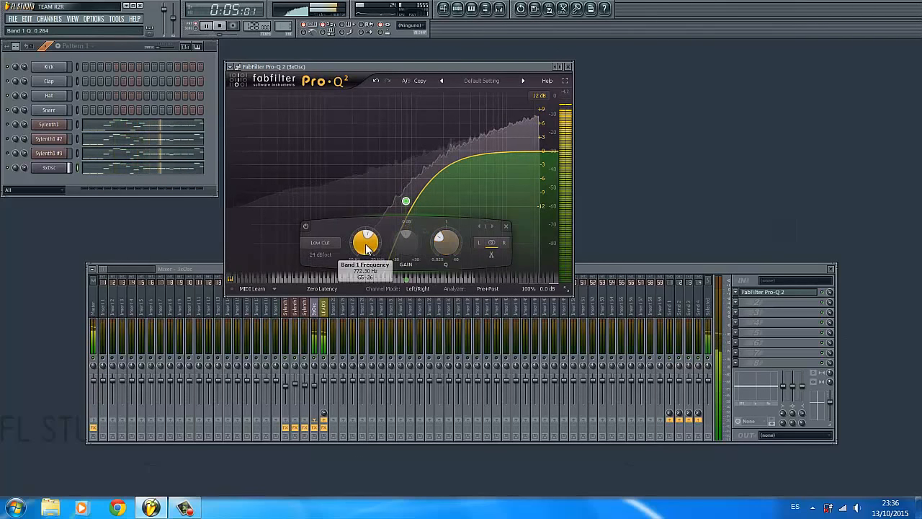
drag(366, 245, 366, 250)
drag(436, 244, 443, 244)
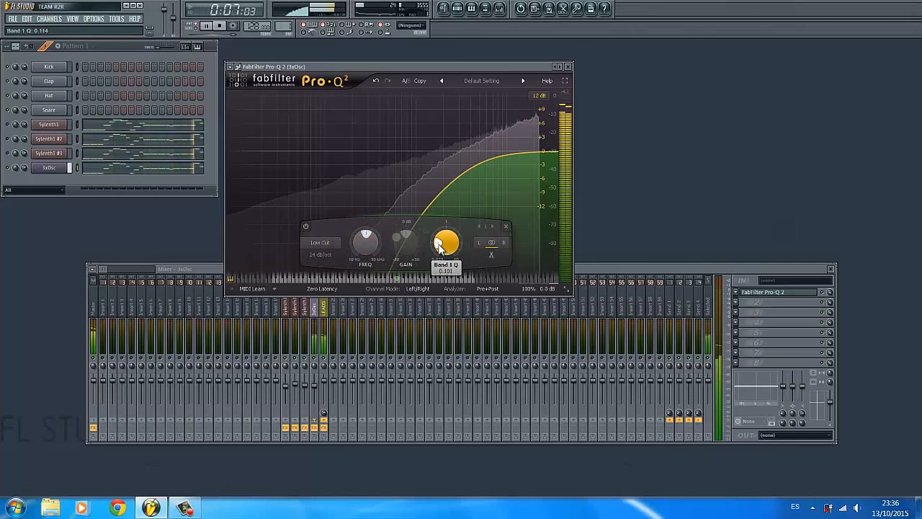
click(568, 67)
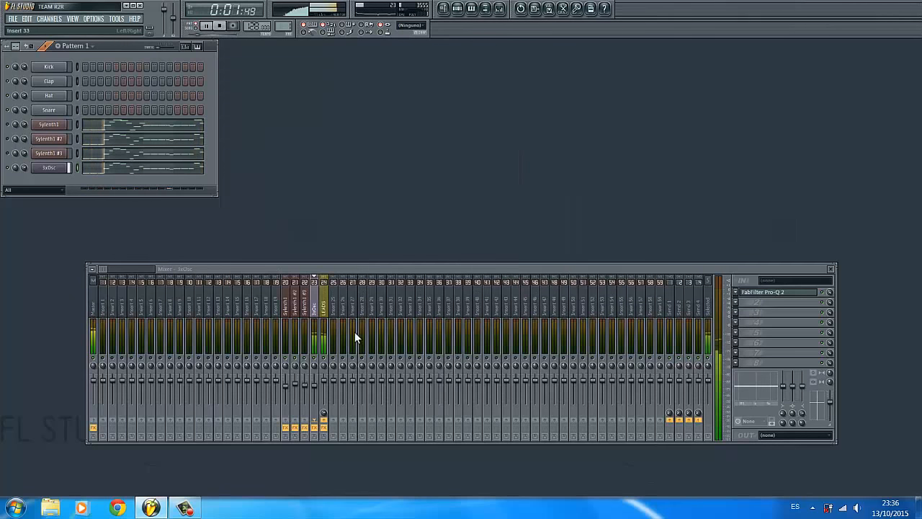
Load Ozone 5 Imager on 3xOsc with crossovers at 70 Hz, 590 Hz and 5.00 kHz, Band 1 Width at -100%, and correlation history shown during playback
click(737, 313)
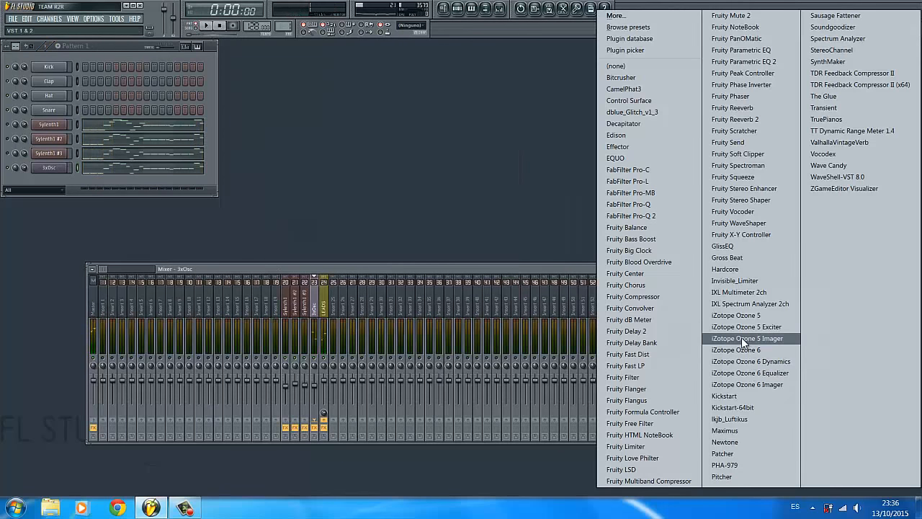
click(742, 337)
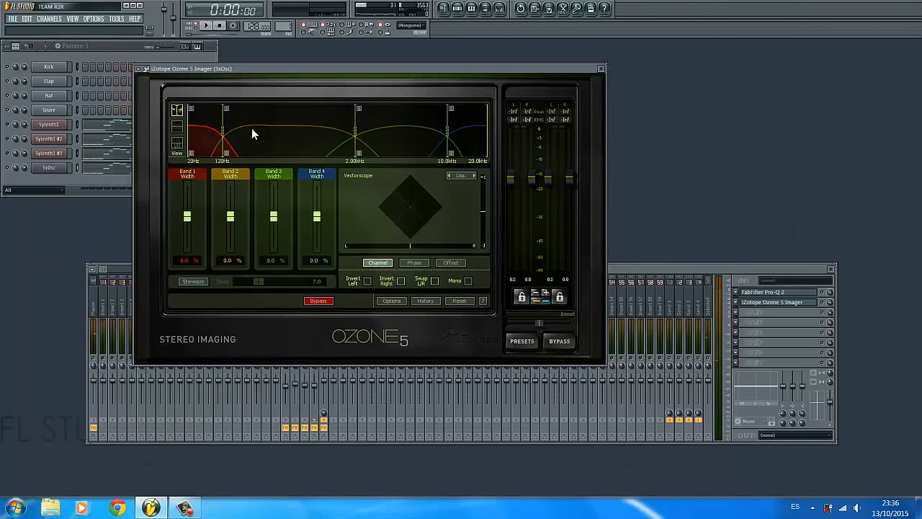
right_click(251, 127)
key(space)
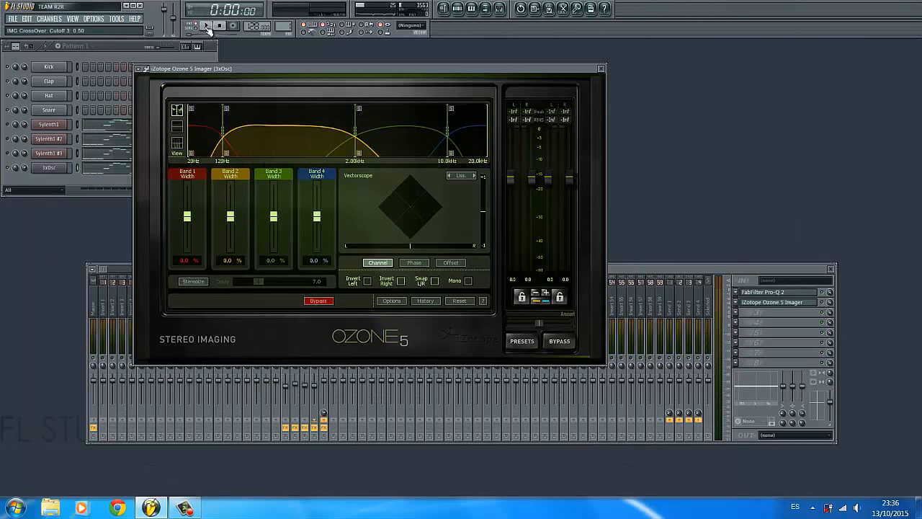
drag(188, 198, 187, 321)
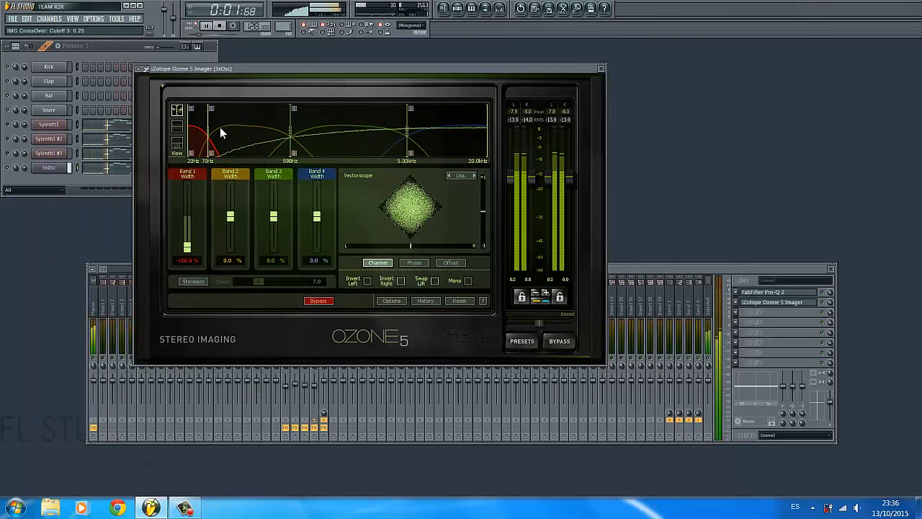
click(177, 142)
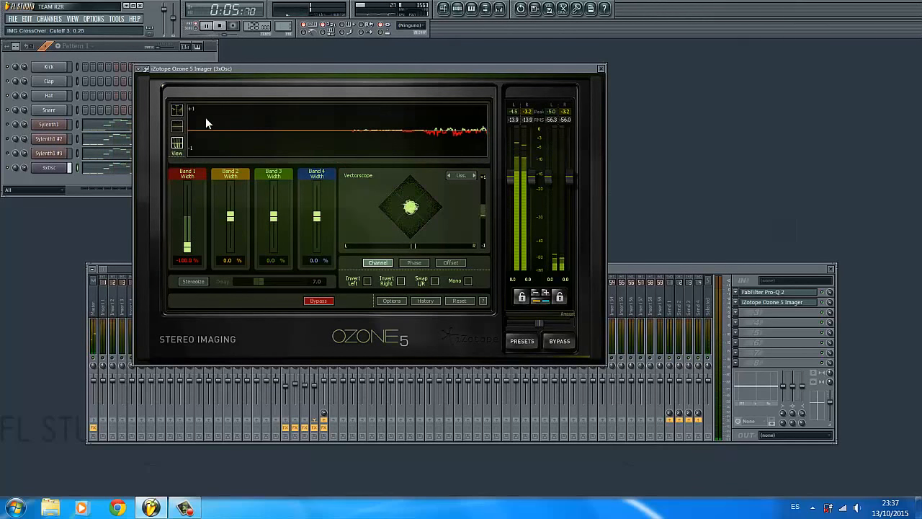
Set Band 2 Width to -100% and Band 3 Width to 29.7% on 3xOsc, checking the crossovers against the correlation history during playback
click(177, 110)
drag(231, 222, 231, 249)
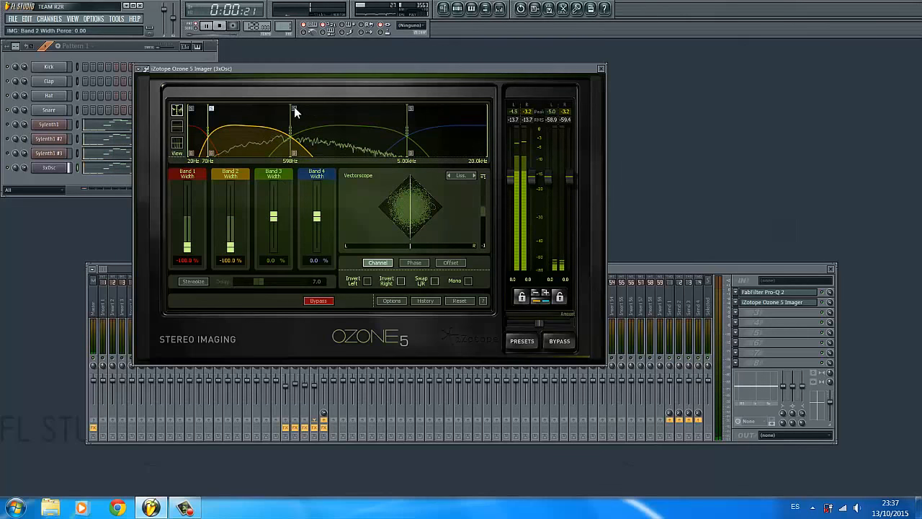
click(180, 143)
drag(273, 216, 271, 205)
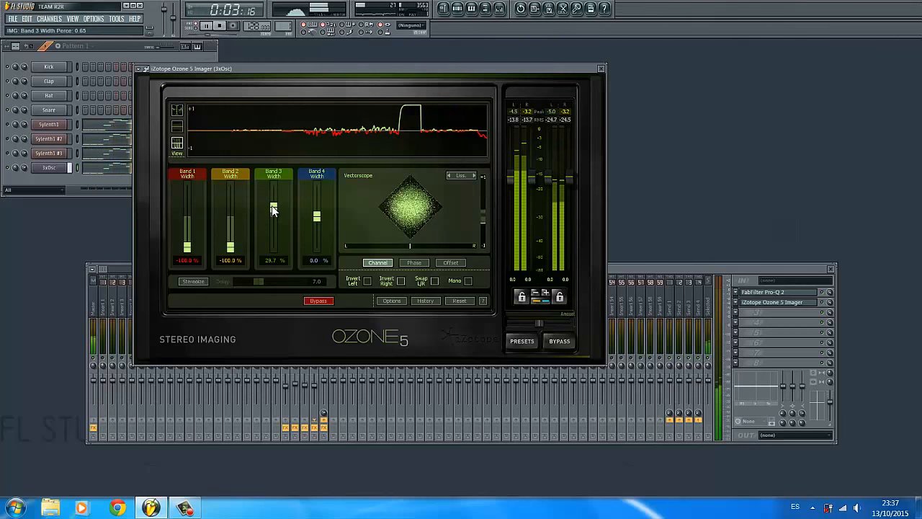
click(178, 110)
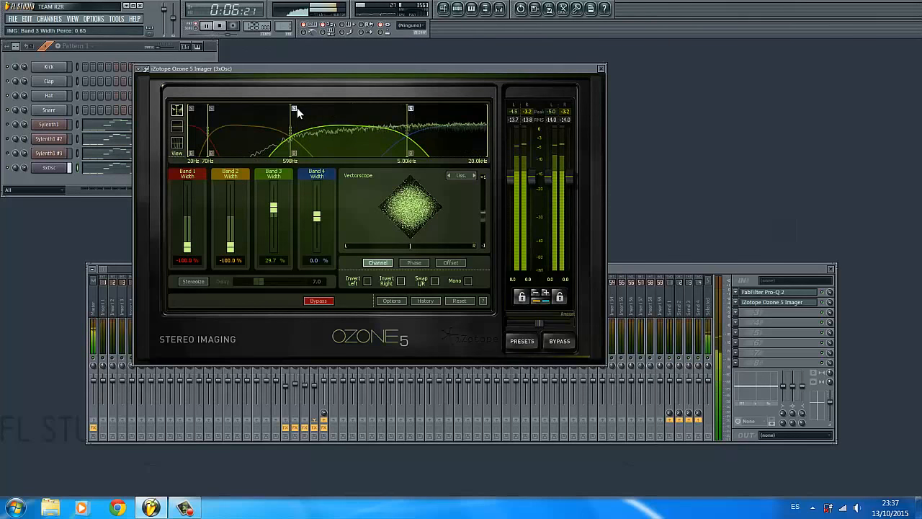
click(176, 144)
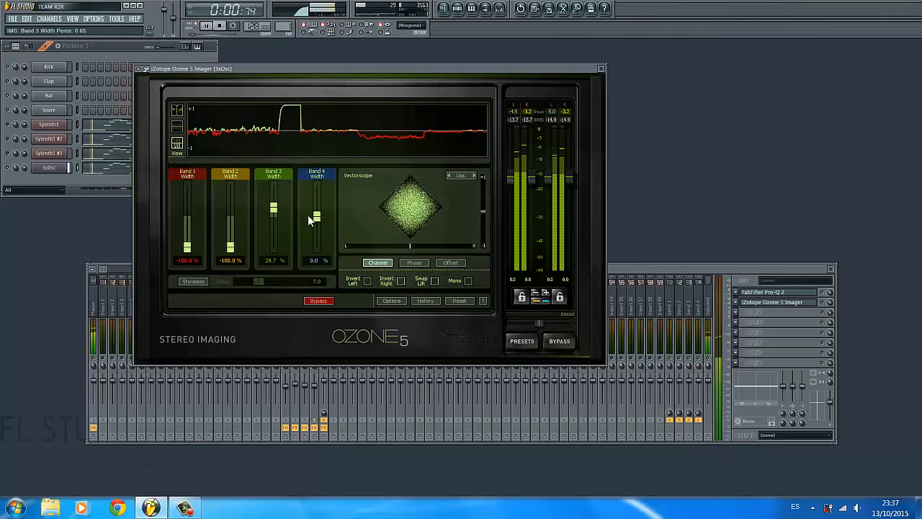
Try Band 4 Width at 100% on 3xOsc, reduce it to 40.6%, then close Ozone 5 Imager and stop playback
drag(316, 216, 318, 183)
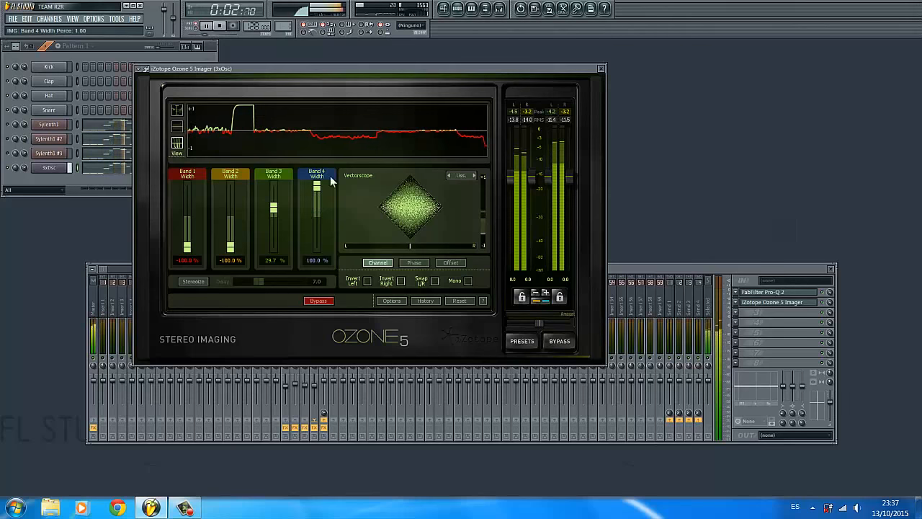
click(220, 26)
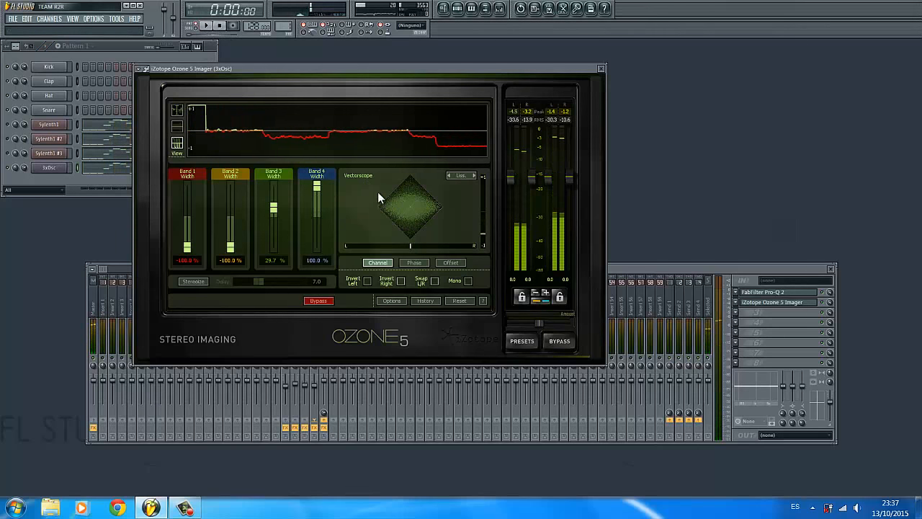
key(space)
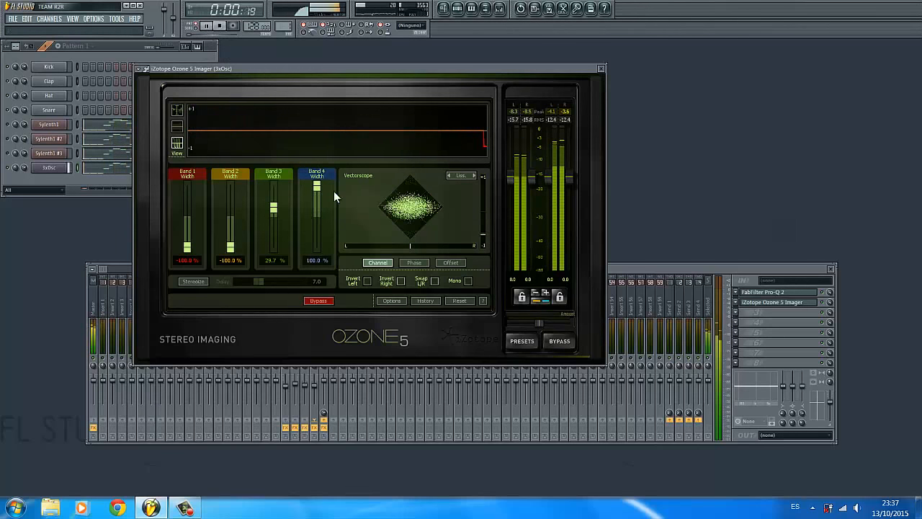
drag(317, 186, 315, 205)
click(177, 110)
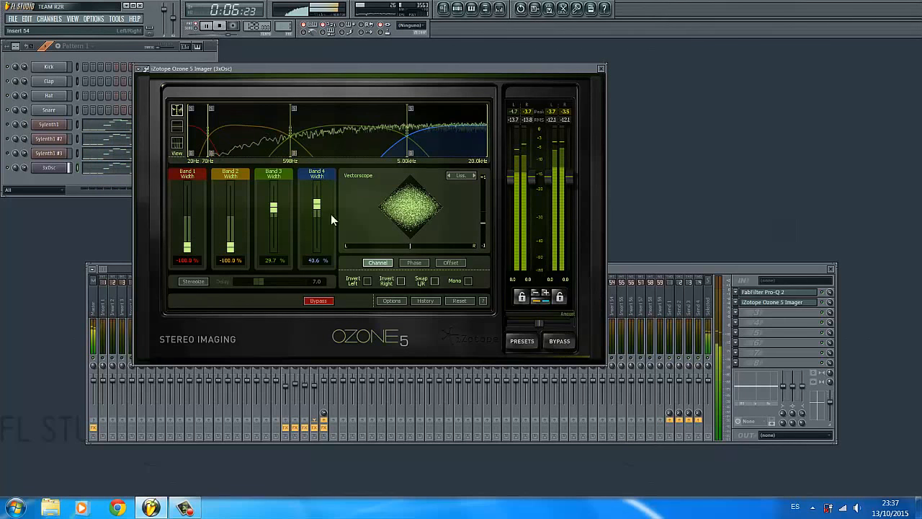
click(177, 143)
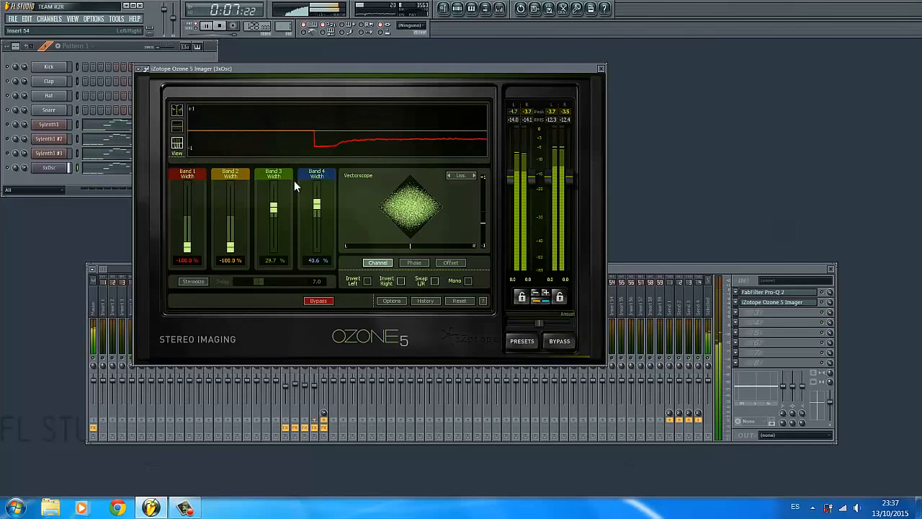
click(601, 68)
key(space)
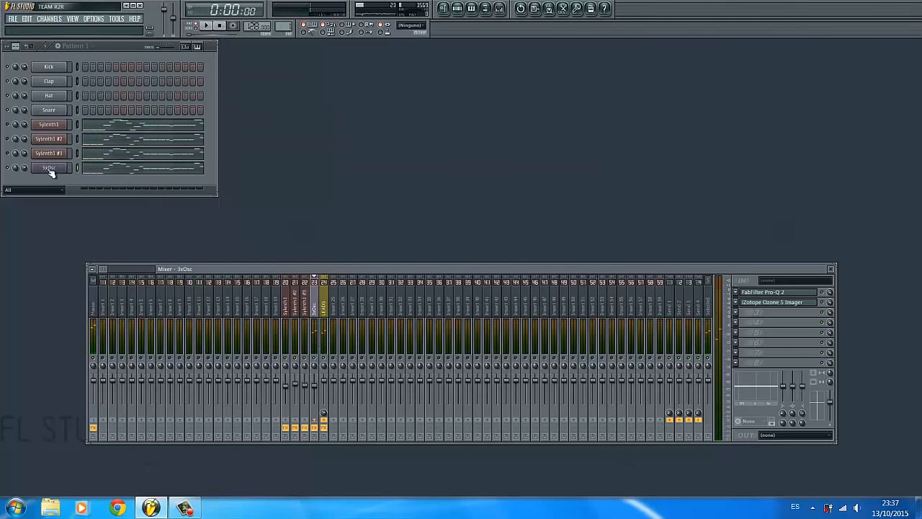
Lower the 3xOsc mixer track's volume to about 30%, then raise it slightly while the layered leads play
click(10, 153)
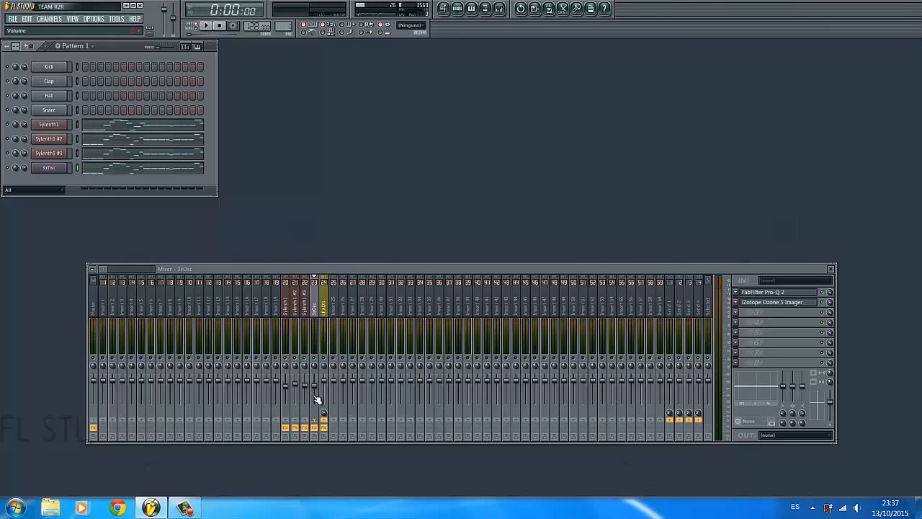
drag(317, 400, 324, 477)
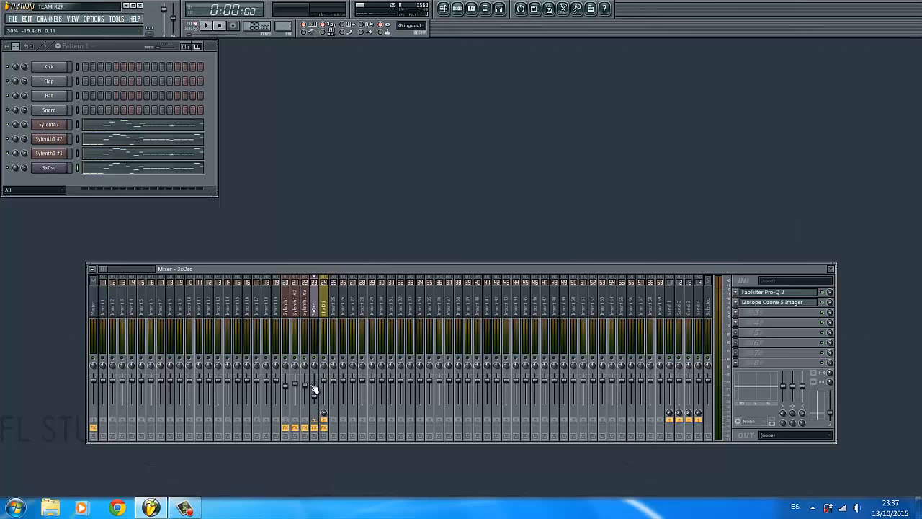
key(space)
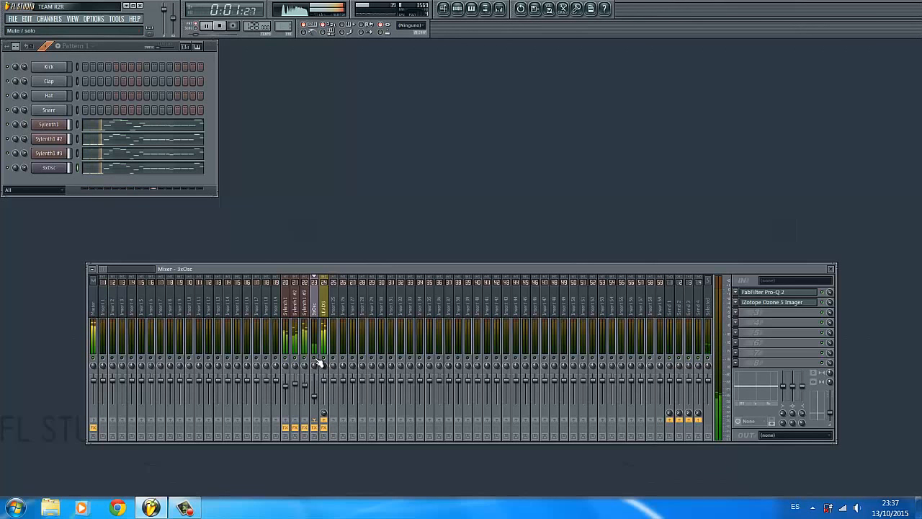
drag(314, 401, 317, 393)
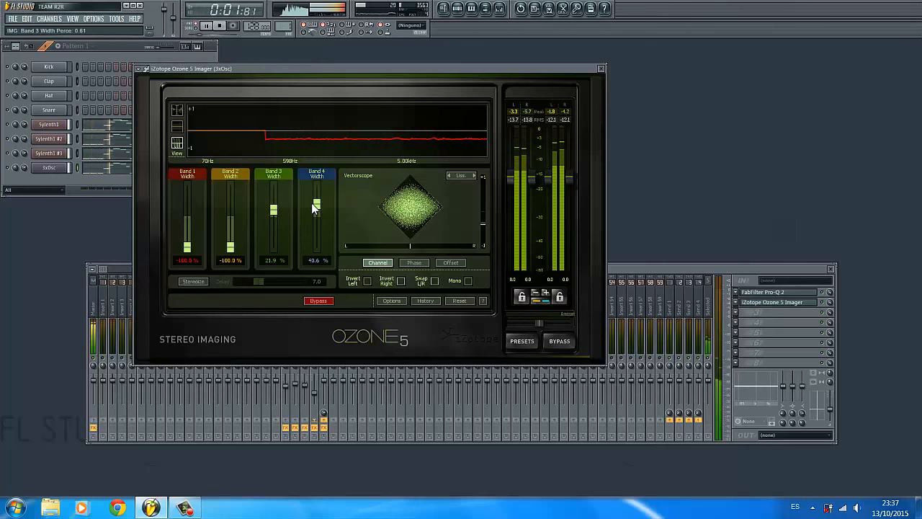
Set 3xOsc's Band 3 Width to 12.5% and Band 4 Width to 28.1%, and boost about 2 dB near 9 kHz with a Pro-Q 2 bell
drag(315, 205, 273, 211)
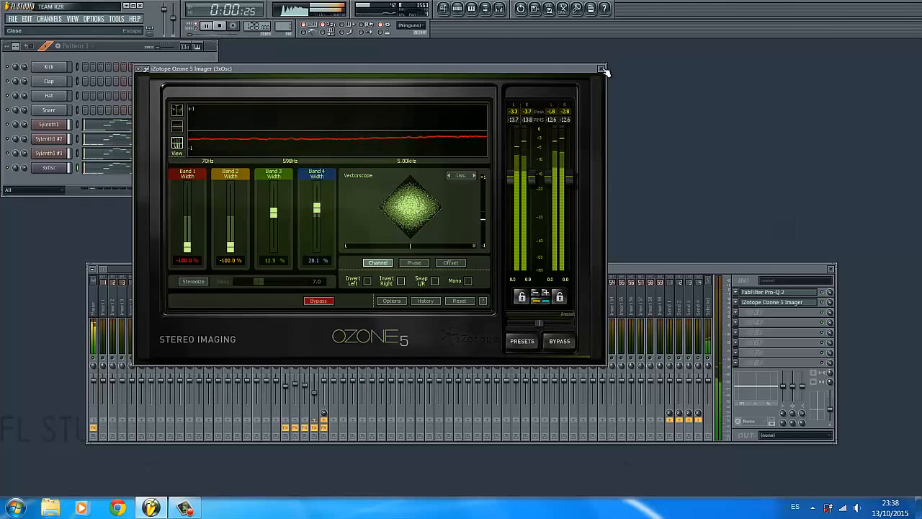
click(603, 69)
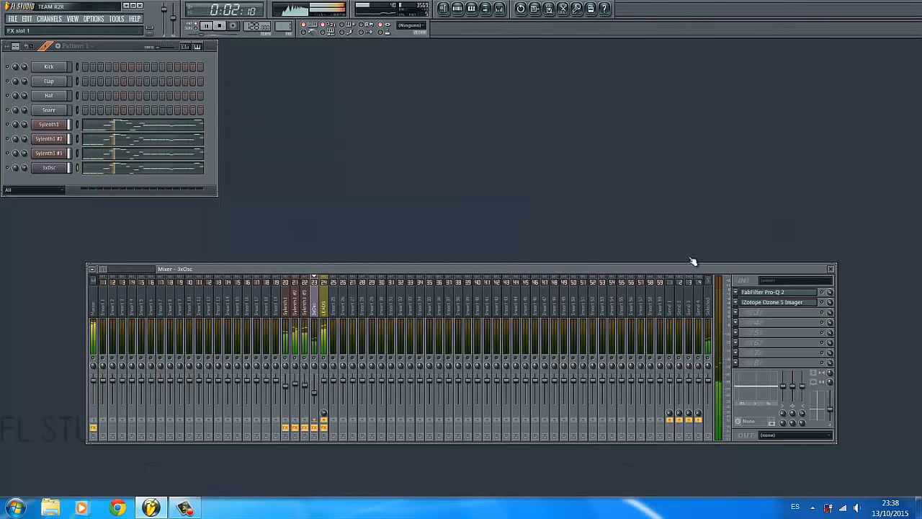
drag(508, 153, 506, 143)
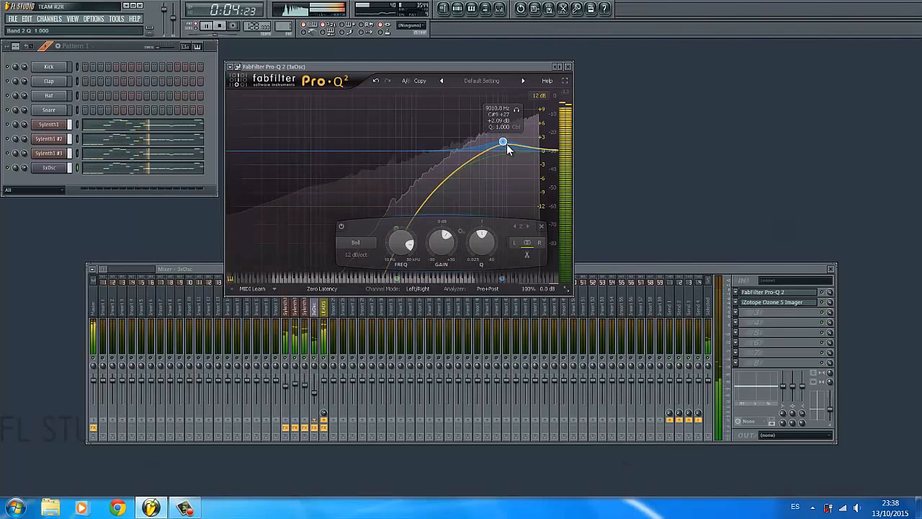
click(568, 66)
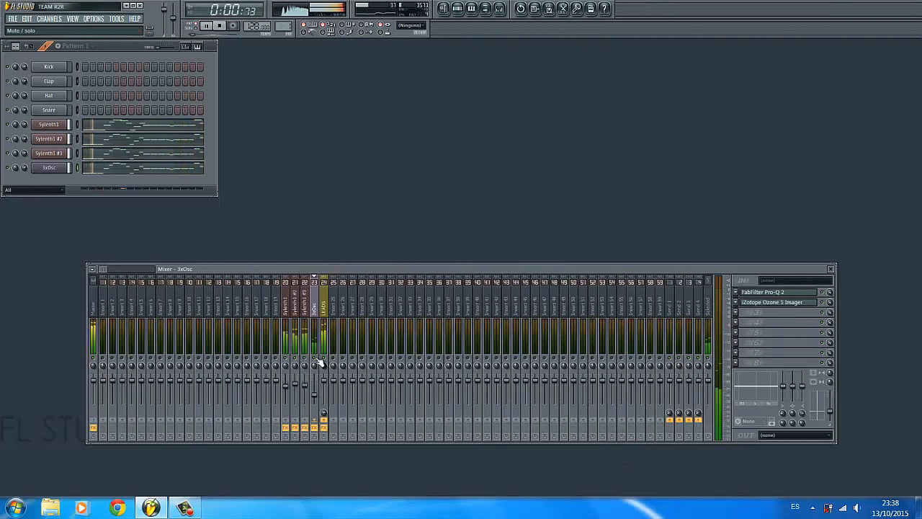
Stop and replay the layered leads to audition how the quieter 3xOsc layer sits in the mix
key(space)
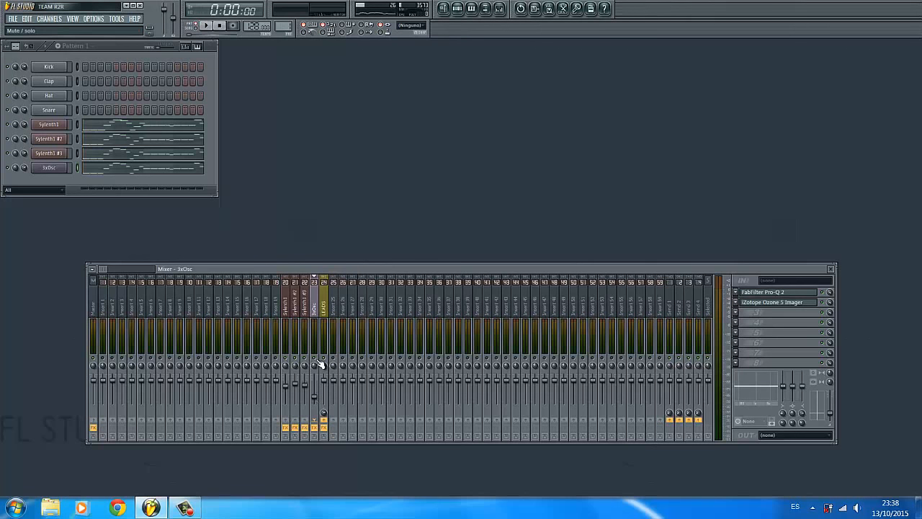
key(space)
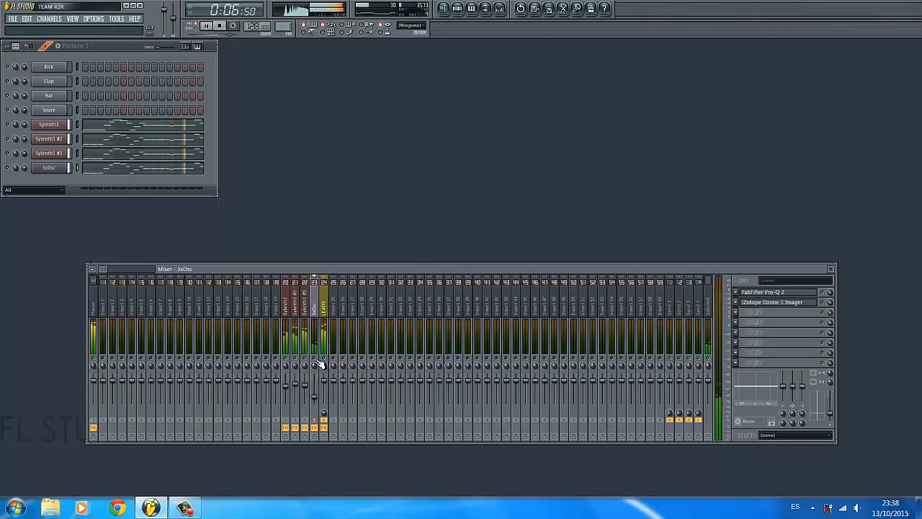
key(space)
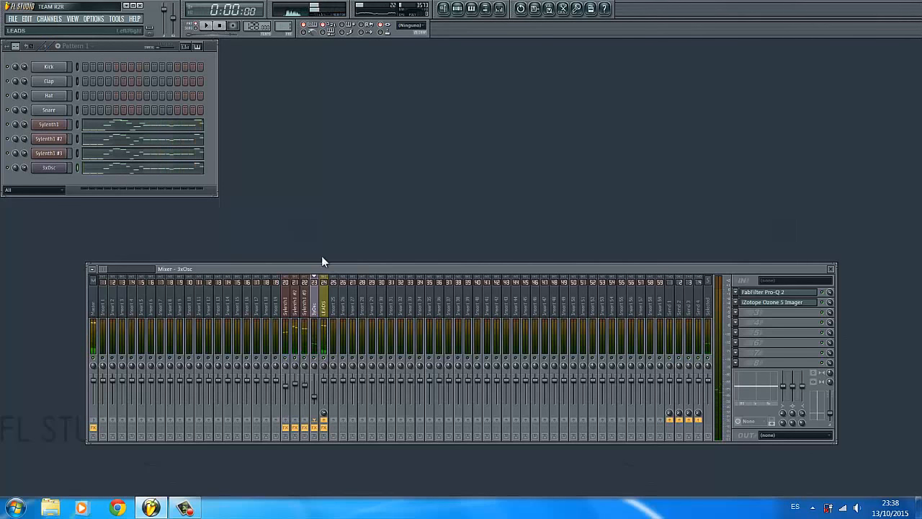
Open Ozone 5 Imager on the LEADS track, show its correlation history, and position the plugin window over the mixer
drag(332, 270, 327, 252)
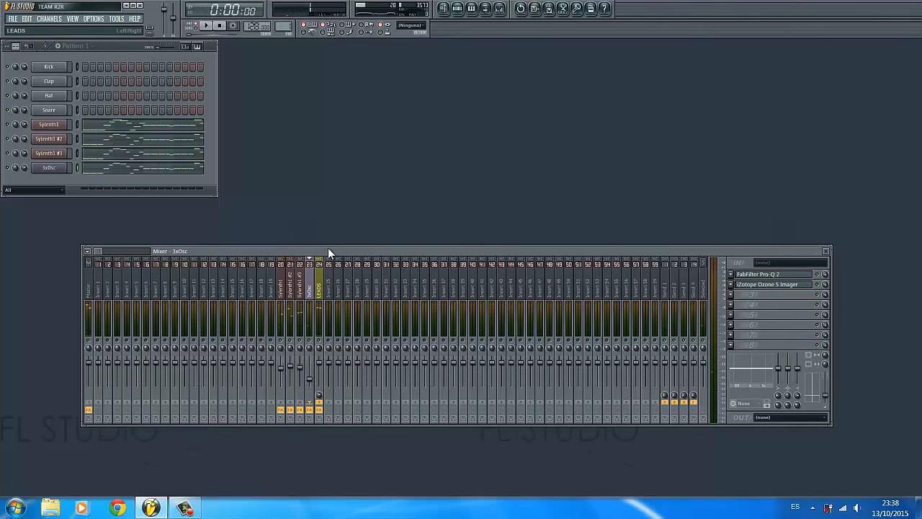
click(319, 292)
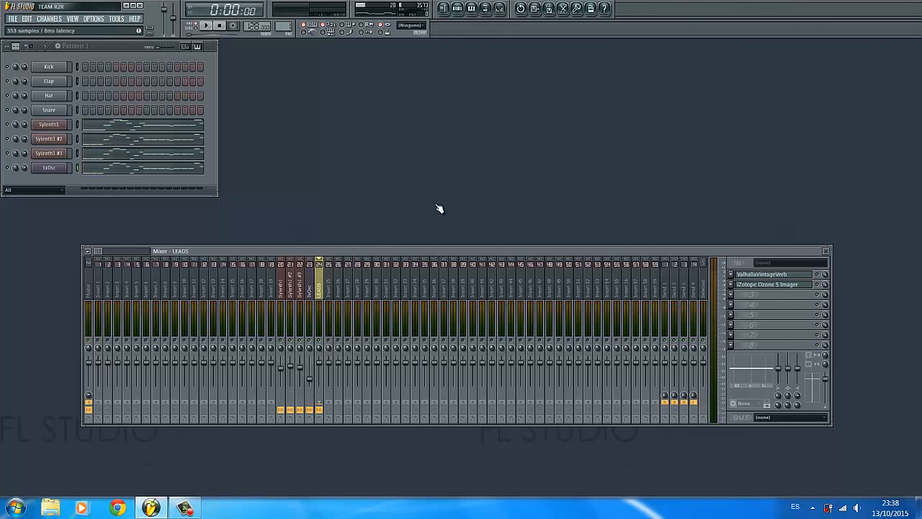
click(239, 172)
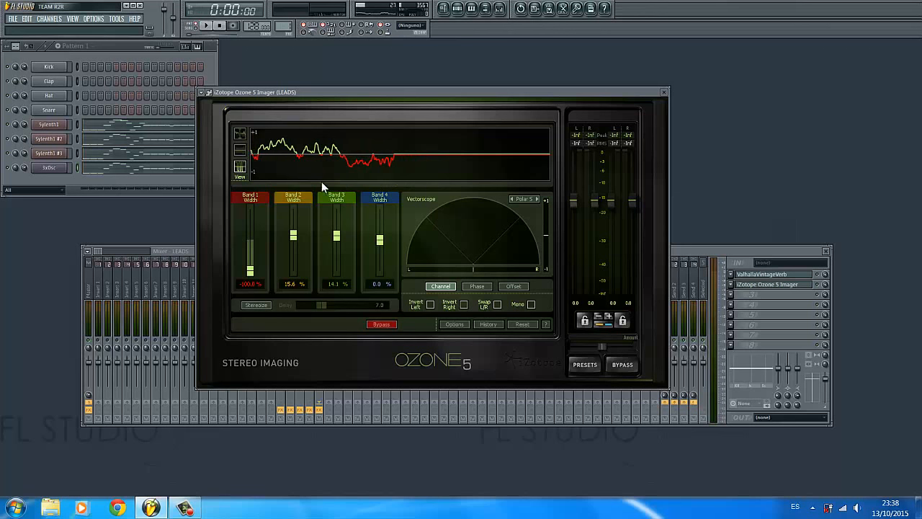
drag(325, 94, 432, 84)
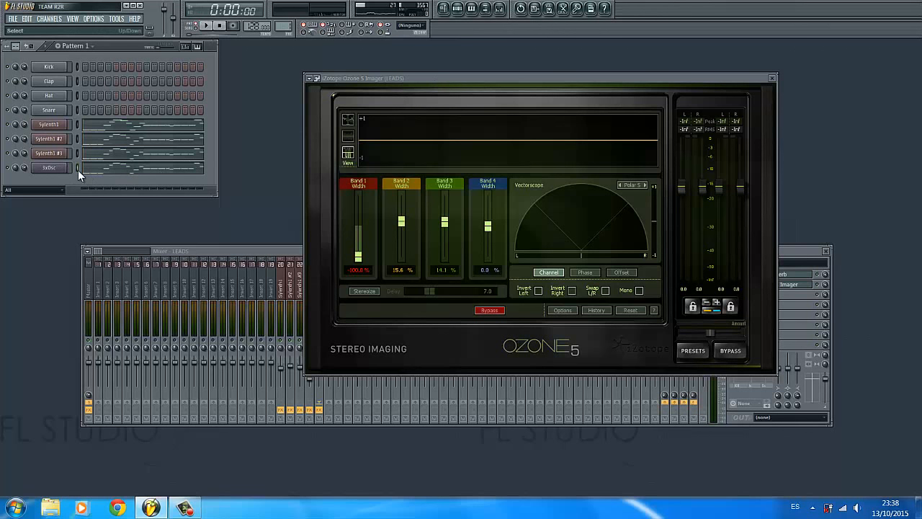
click(252, 273)
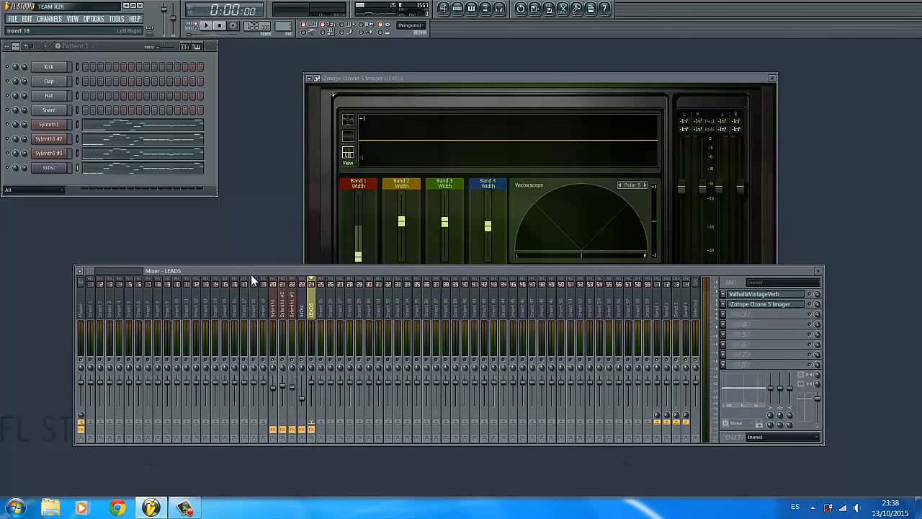
click(306, 315)
click(313, 316)
drag(460, 77, 413, 67)
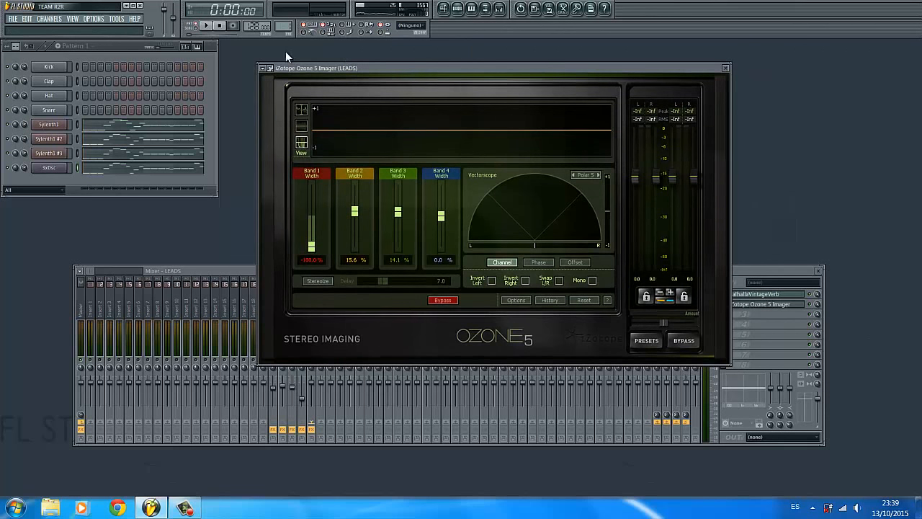
Play the leads with the LEADS Imager vectorscope set to Lissajous to examine the combined stereo image, then stop playback
click(206, 26)
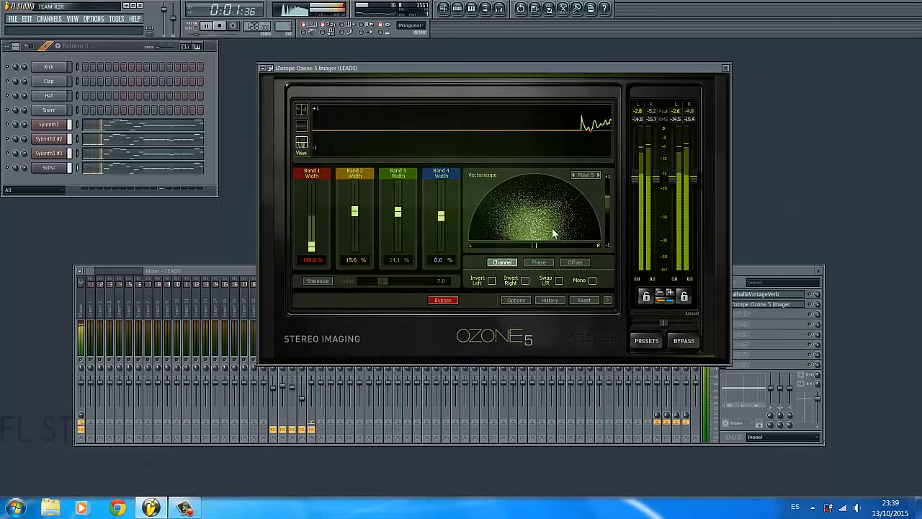
click(599, 174)
click(599, 174)
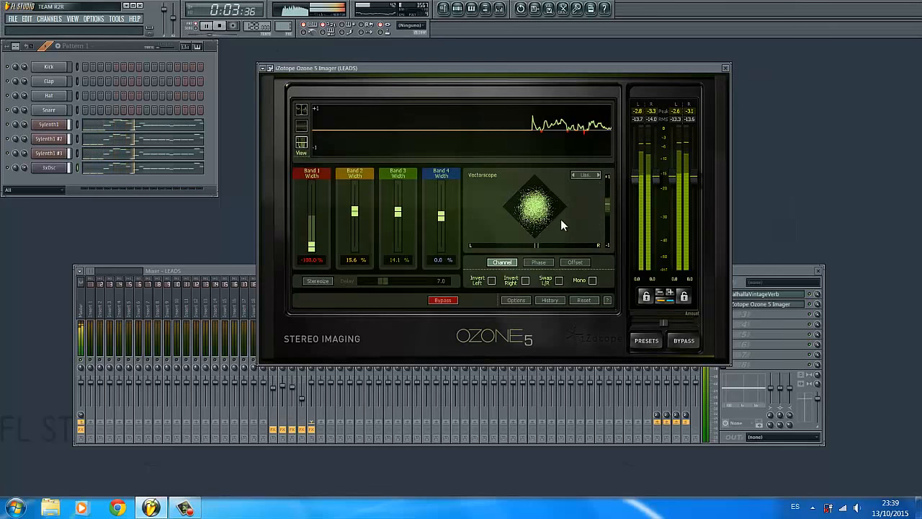
click(220, 26)
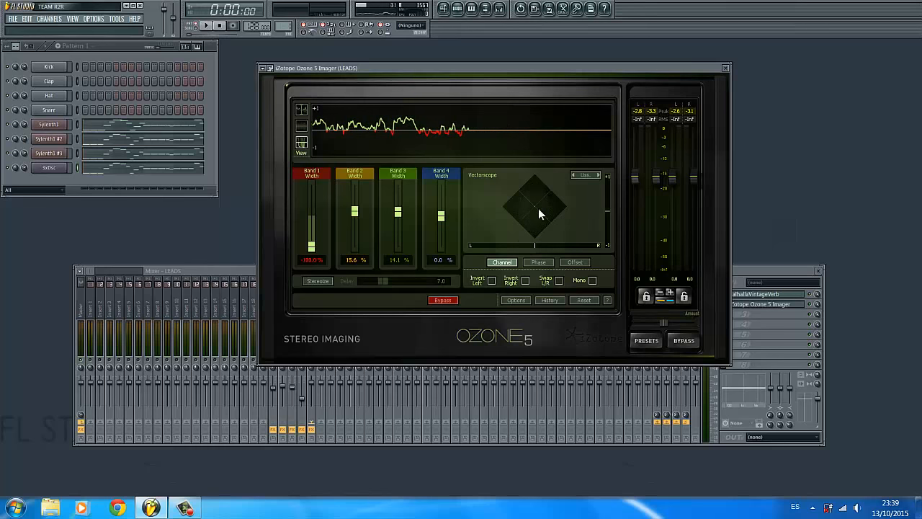
Enable phase Rotate at 100.0 in the LEADS Imager, compare it off and on during playback, then stop and close the plugin
click(539, 260)
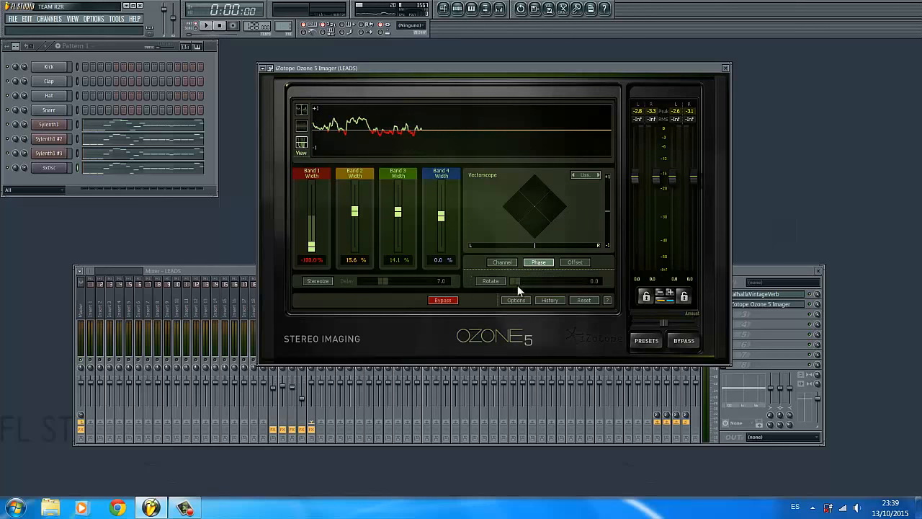
drag(519, 281, 623, 282)
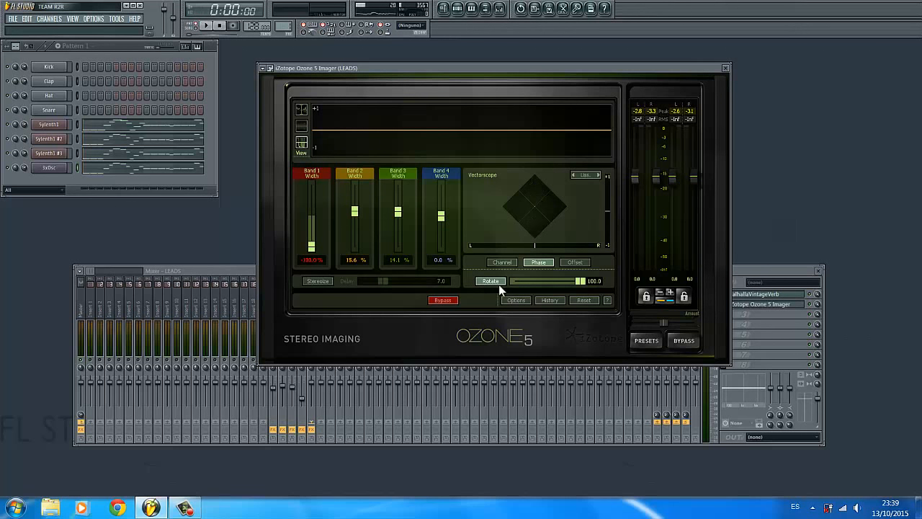
click(205, 26)
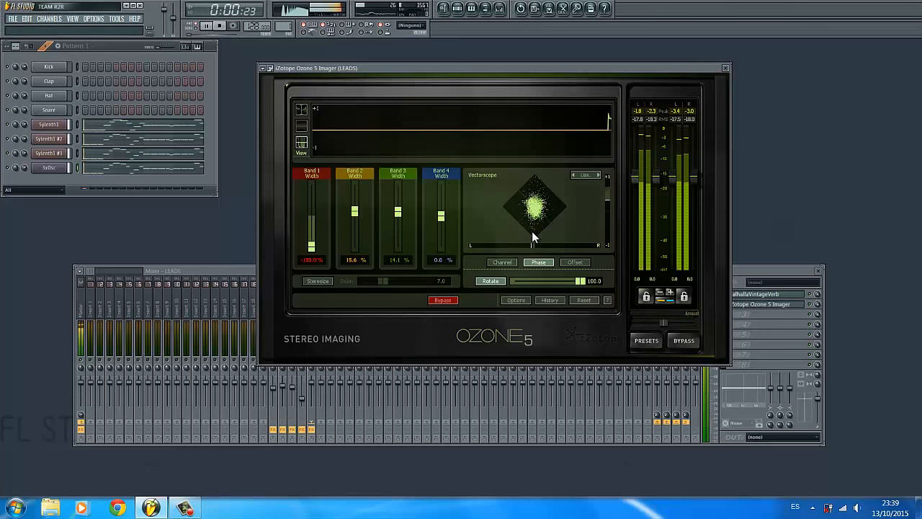
click(491, 281)
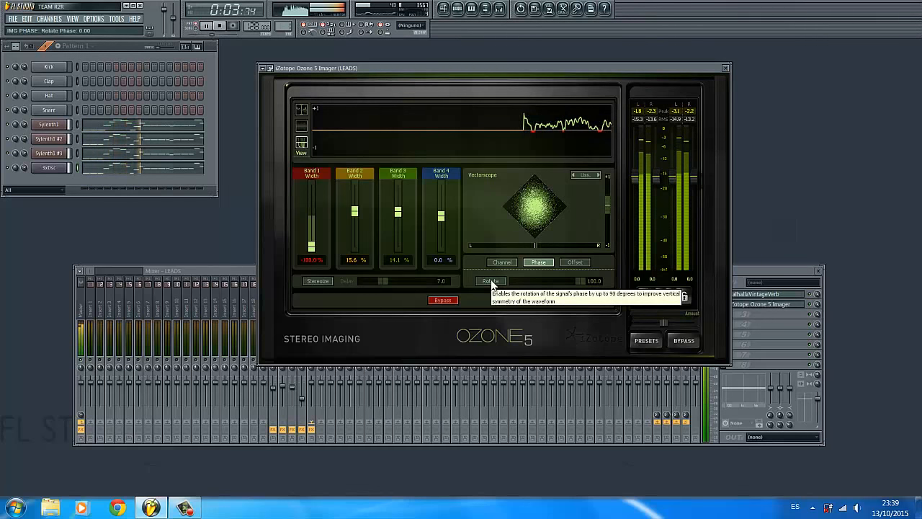
click(491, 280)
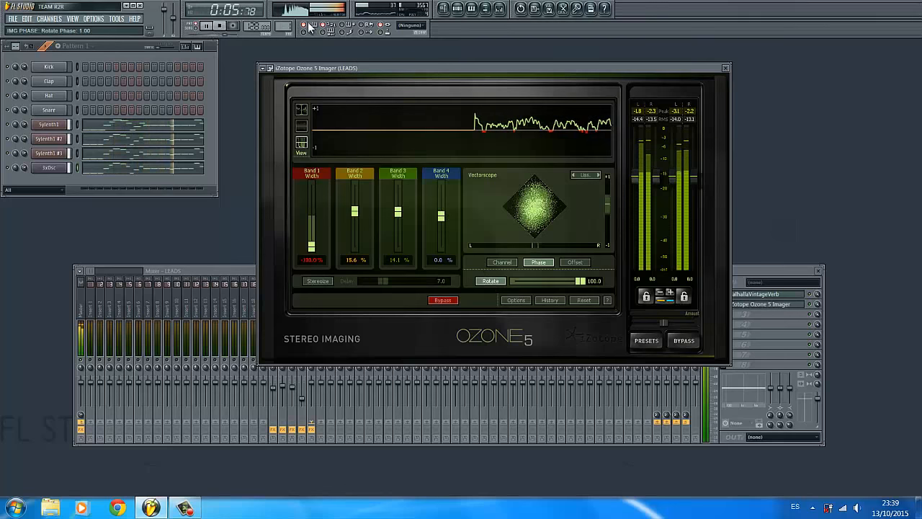
key(space)
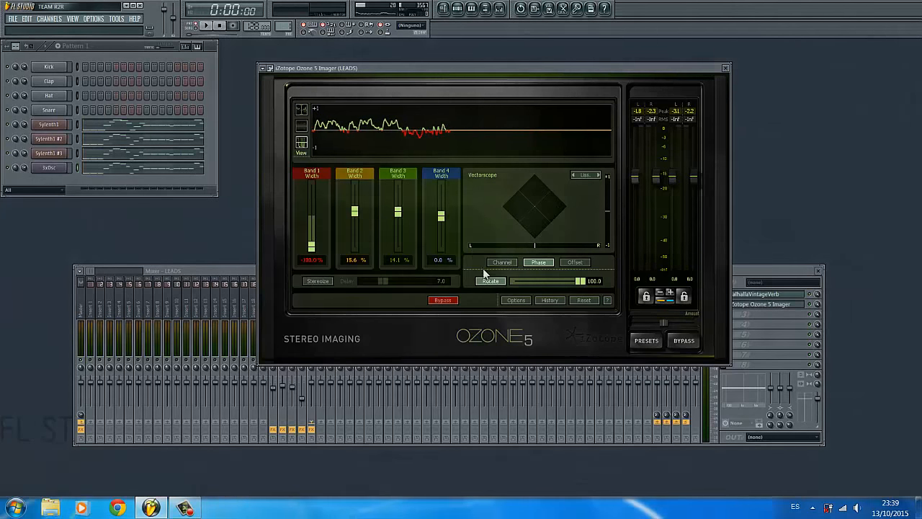
click(725, 68)
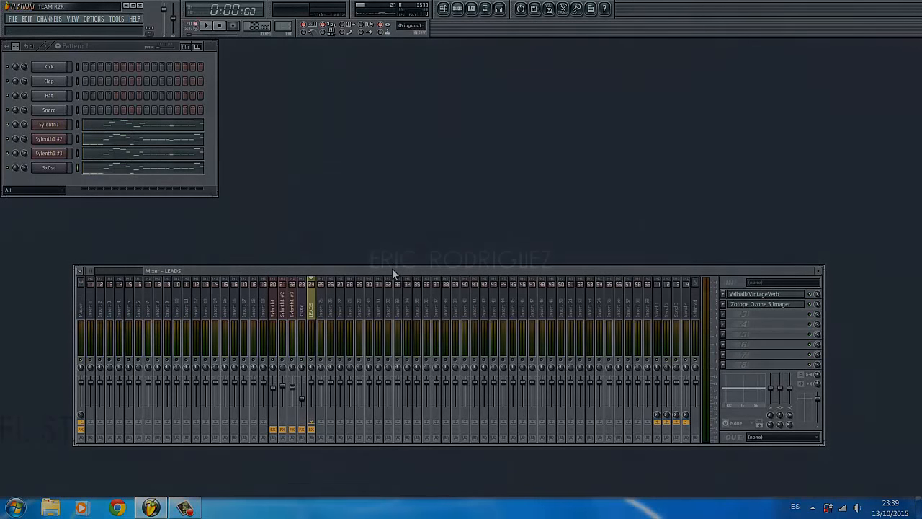
drag(392, 274, 390, 247)
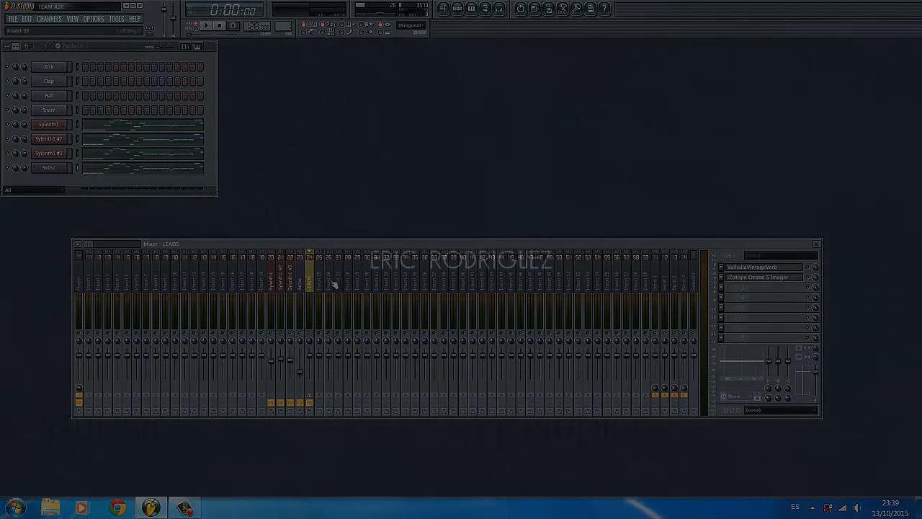
click(301, 285)
click(282, 288)
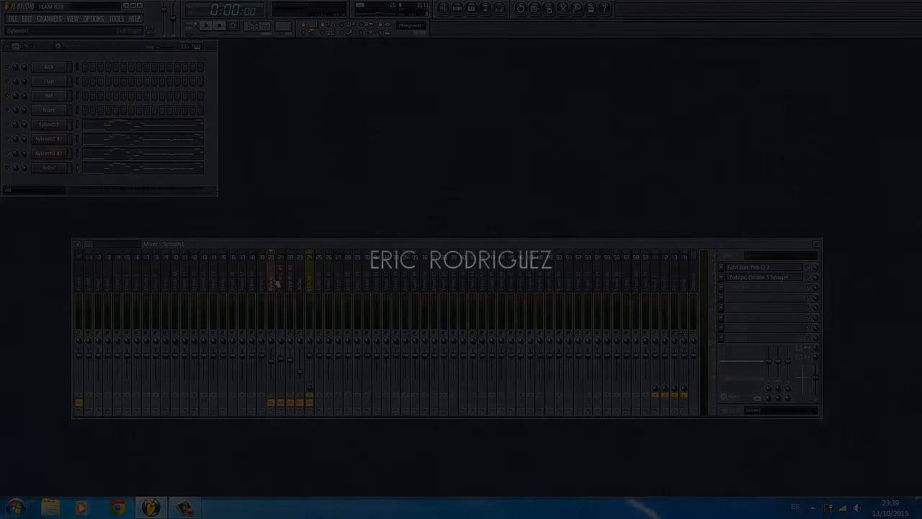